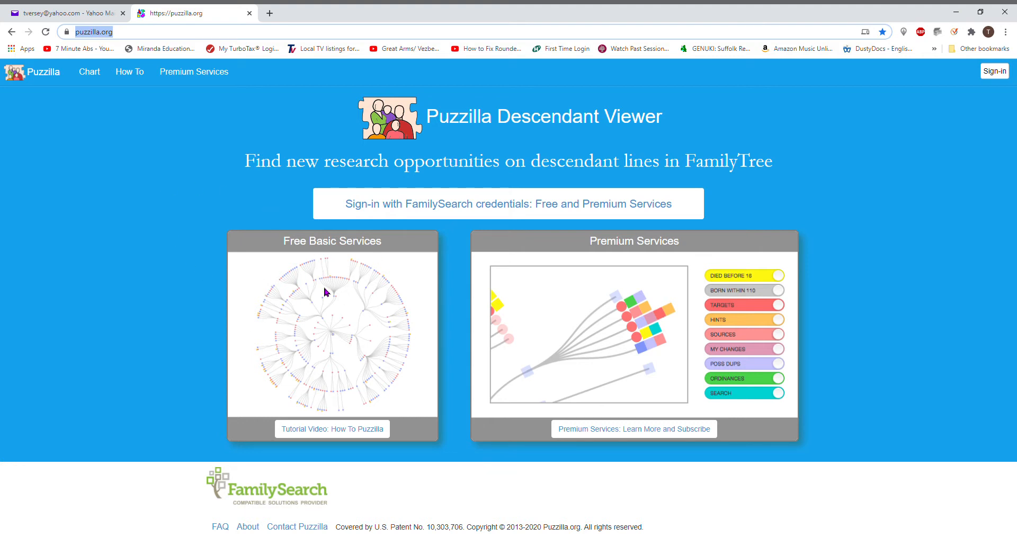
Step: Sign in to Puzzilla with FamilySearch credentials so the six-generation descendant fan chart loads
click(412, 210)
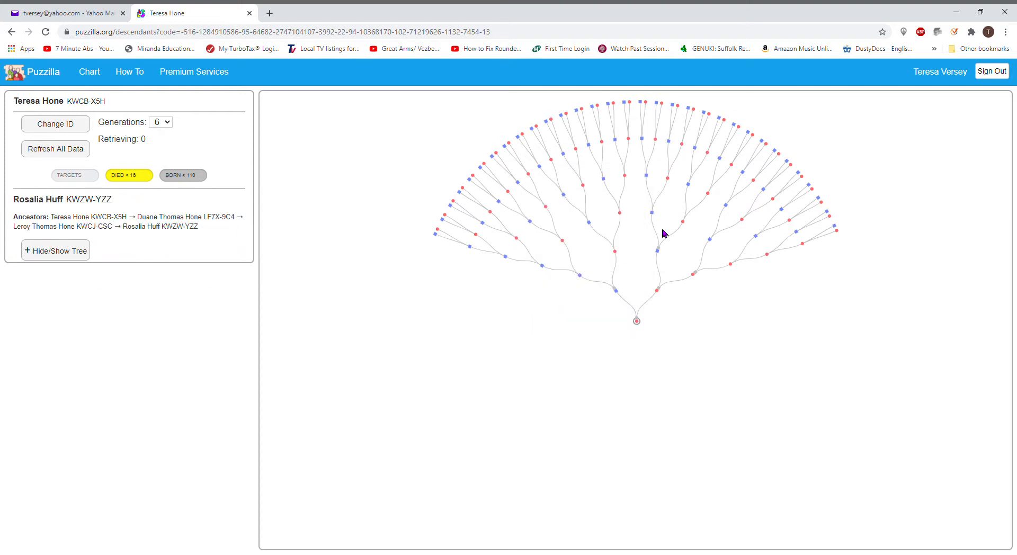
Step: Inspect ancestors outward along one line, including those born 1834 and 1851 in Nottinghamshire
click(580, 276)
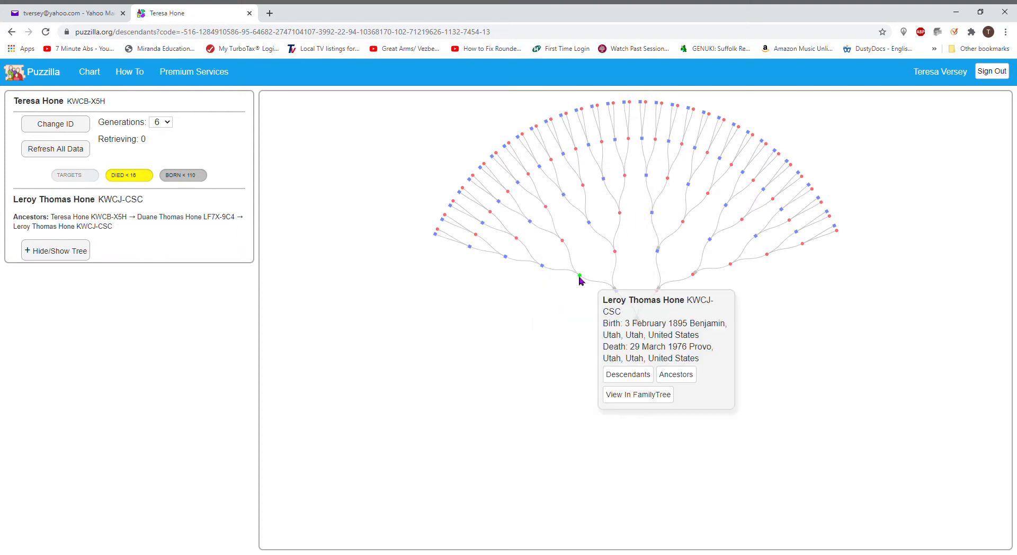
click(615, 253)
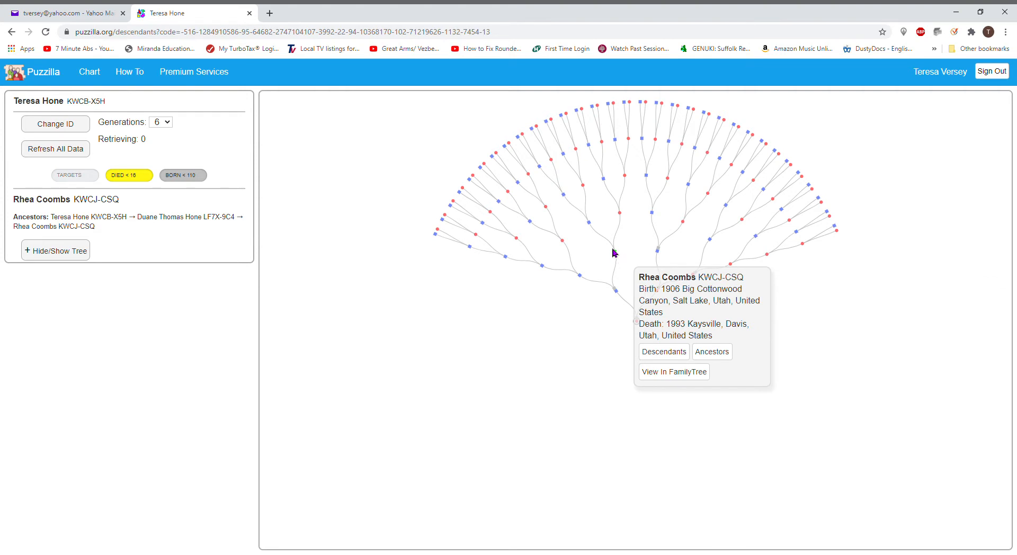
click(591, 223)
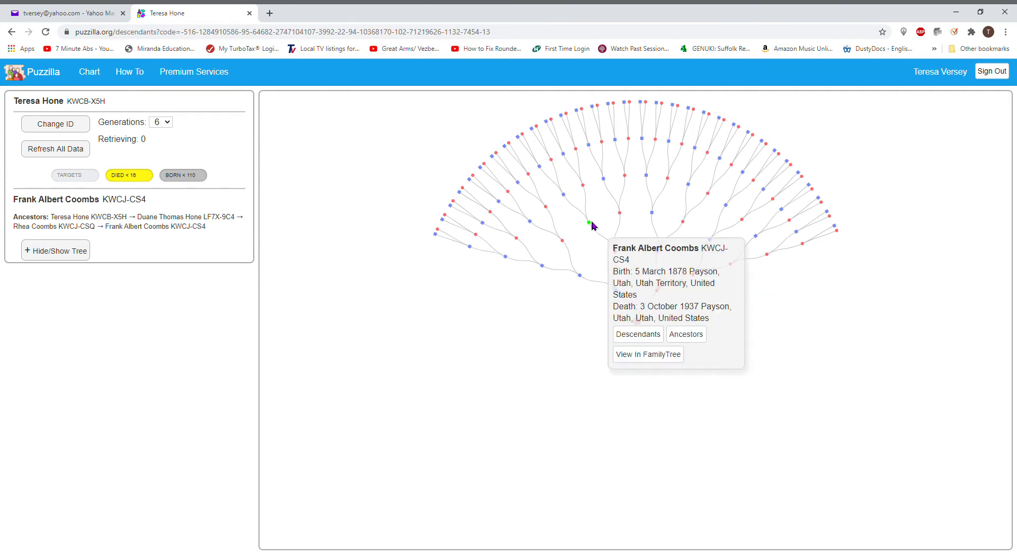
click(564, 197)
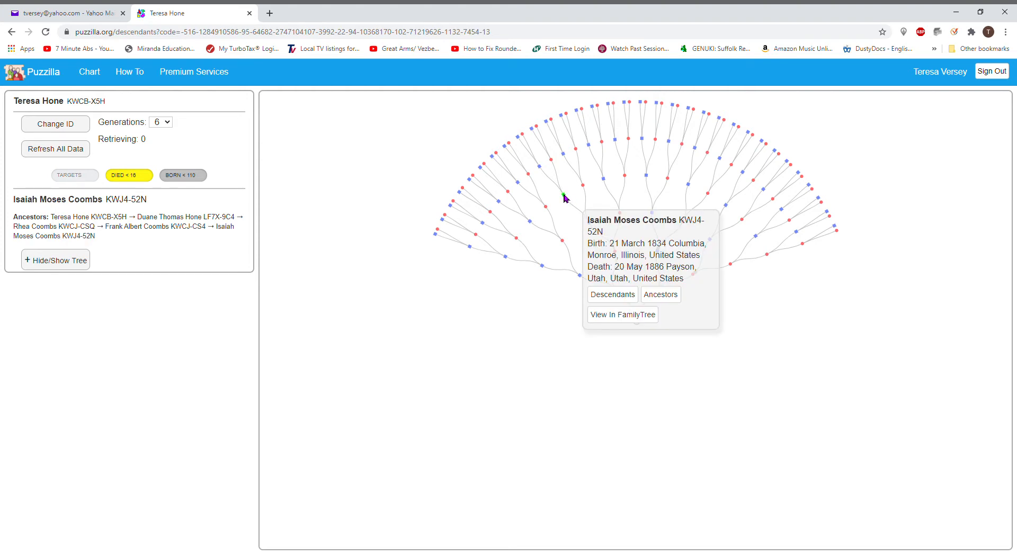
click(583, 186)
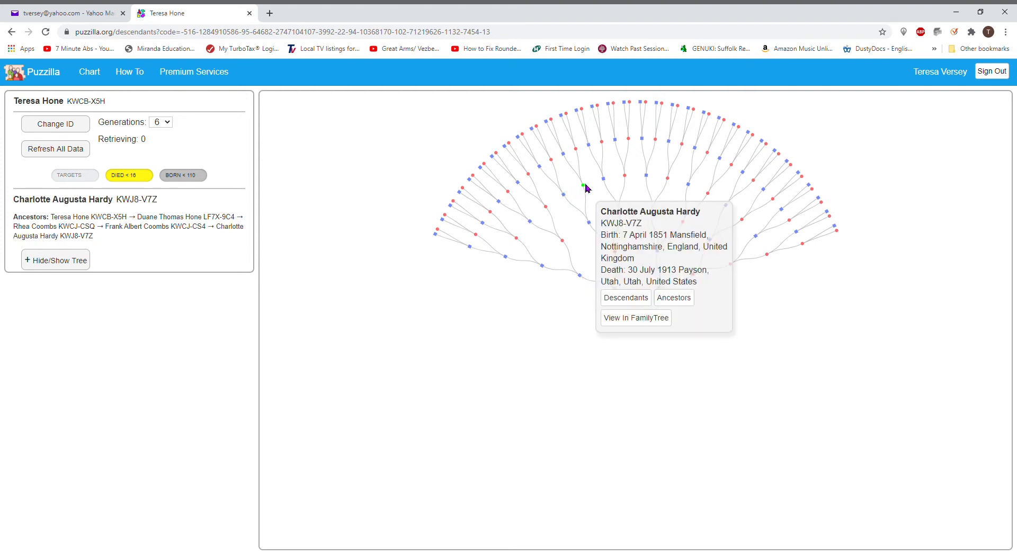
click(576, 149)
click(578, 141)
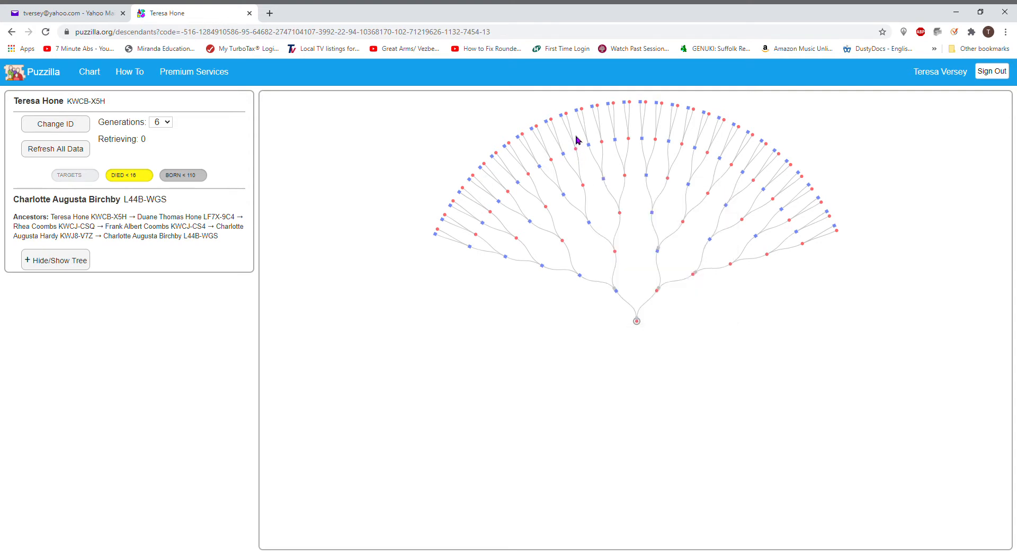
Step: Select the 1794 Yorkshire-born husband of the 1796 Hertfordshire ancestor and chart his ancestors
click(566, 114)
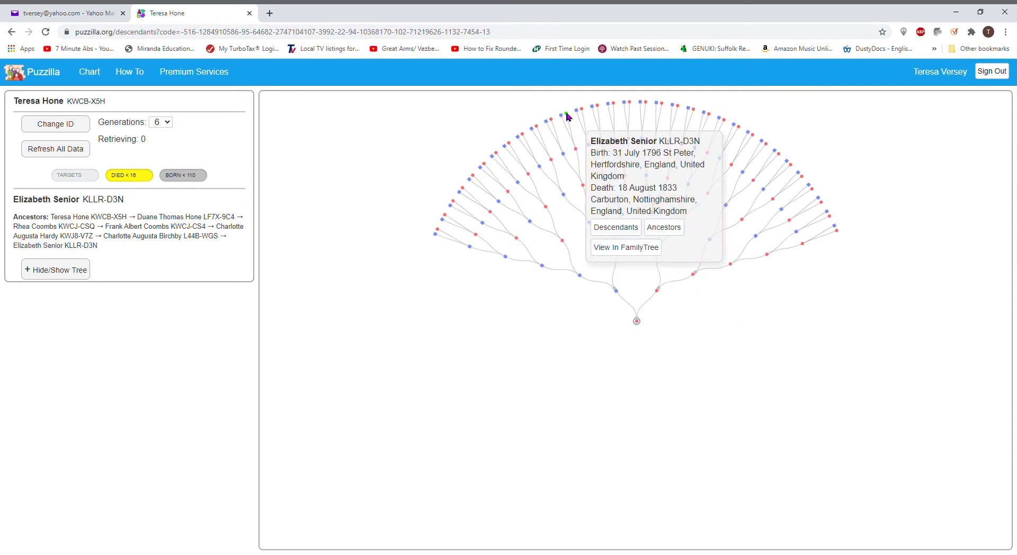
click(562, 116)
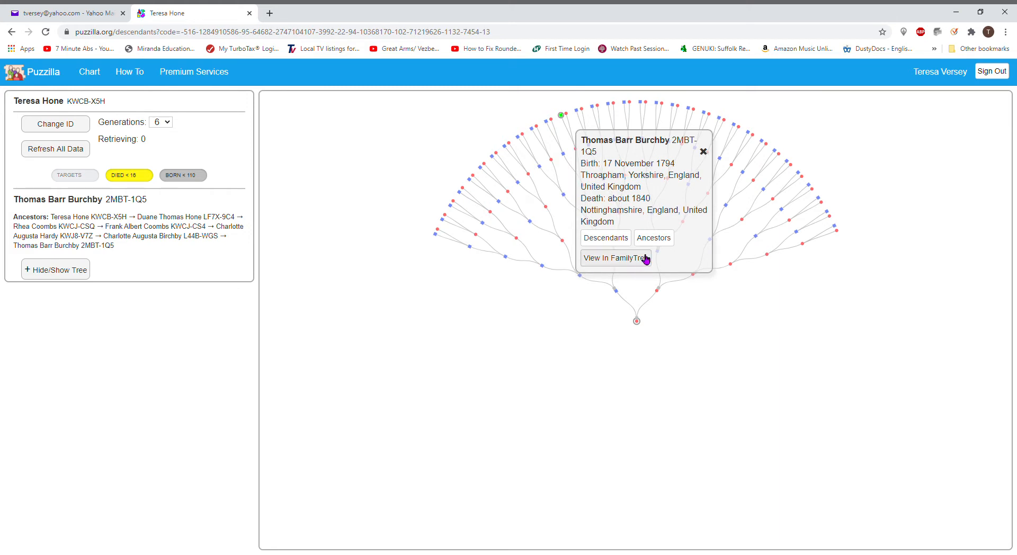
click(659, 242)
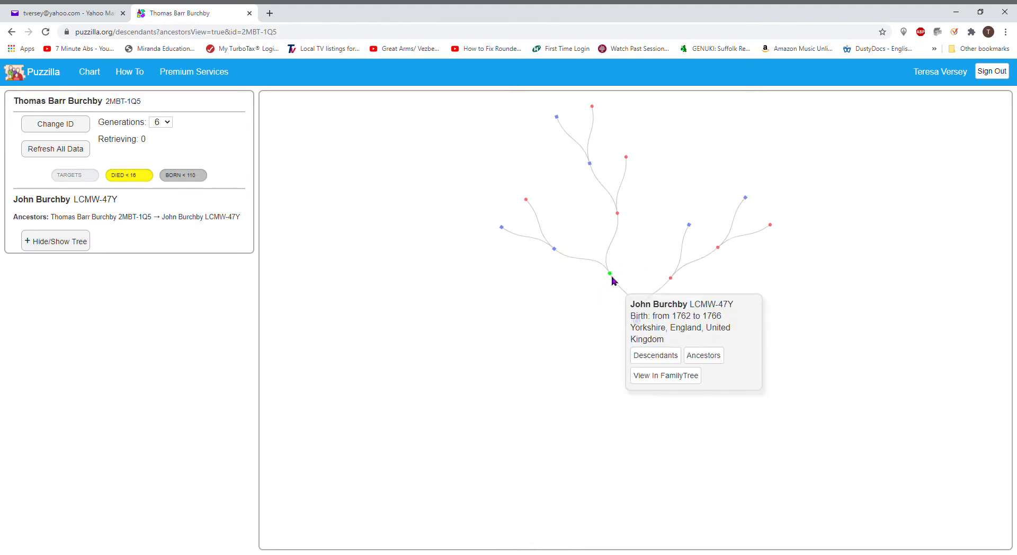
Step: Chart the descendants of the father born 1762–1766 and look over his children
click(612, 276)
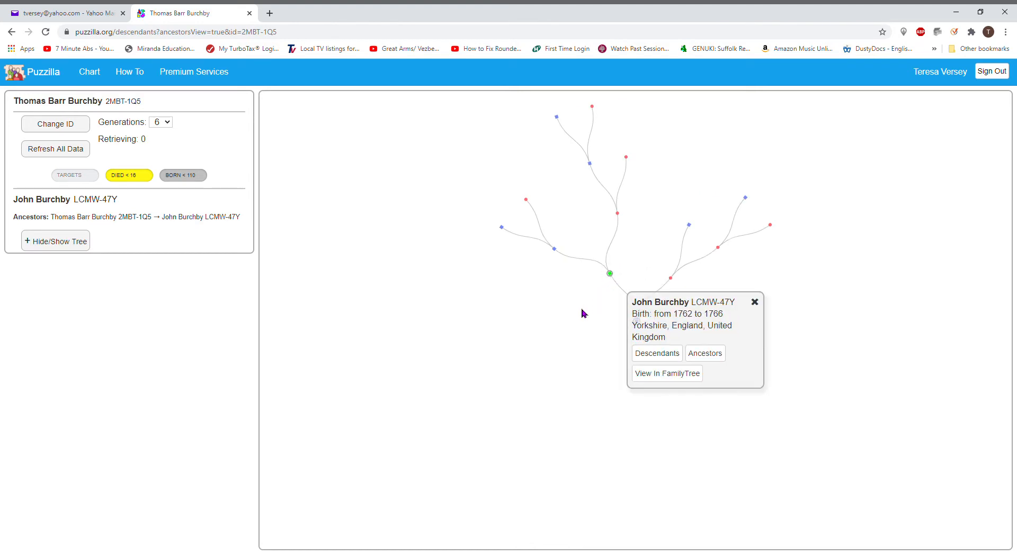
click(653, 358)
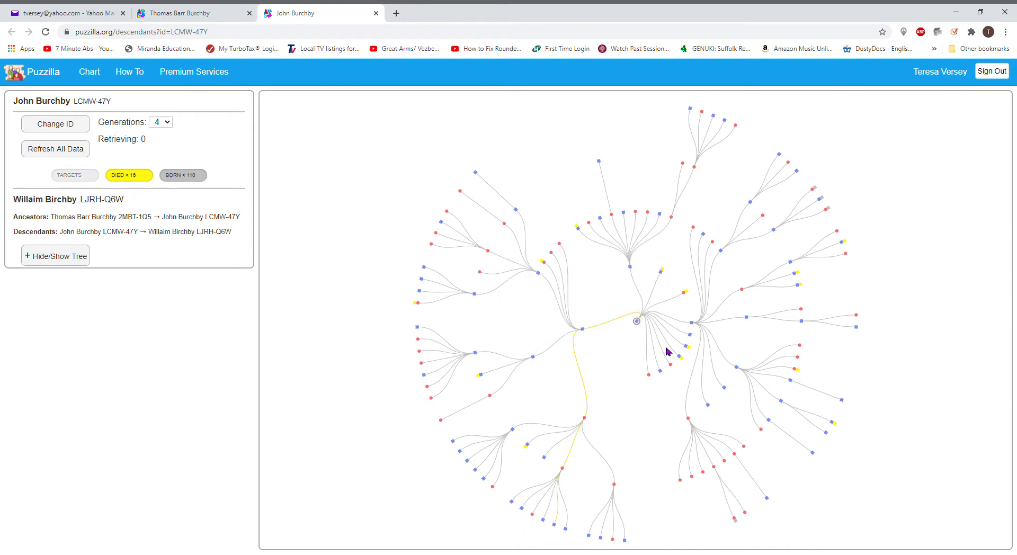
mouse_move(638, 323)
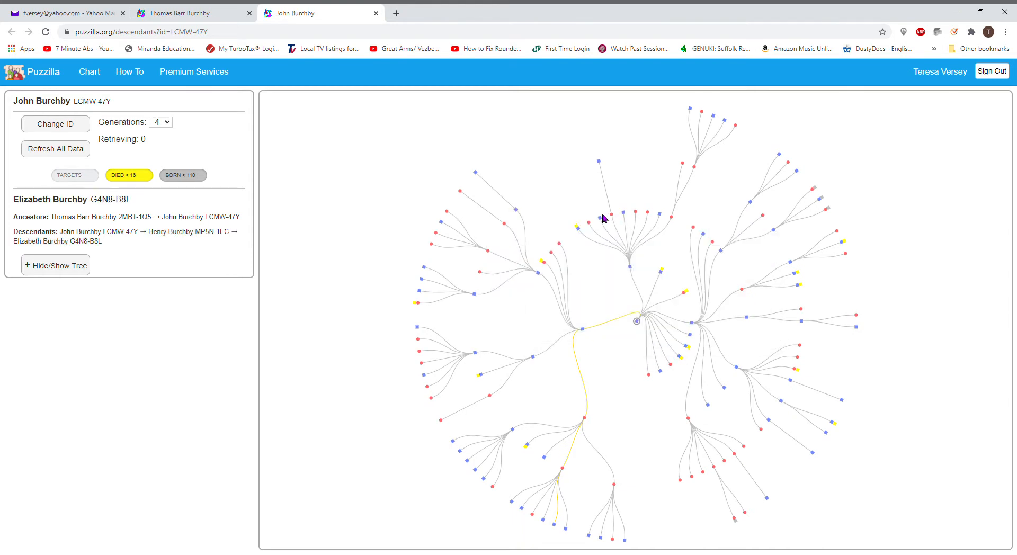
mouse_move(584, 236)
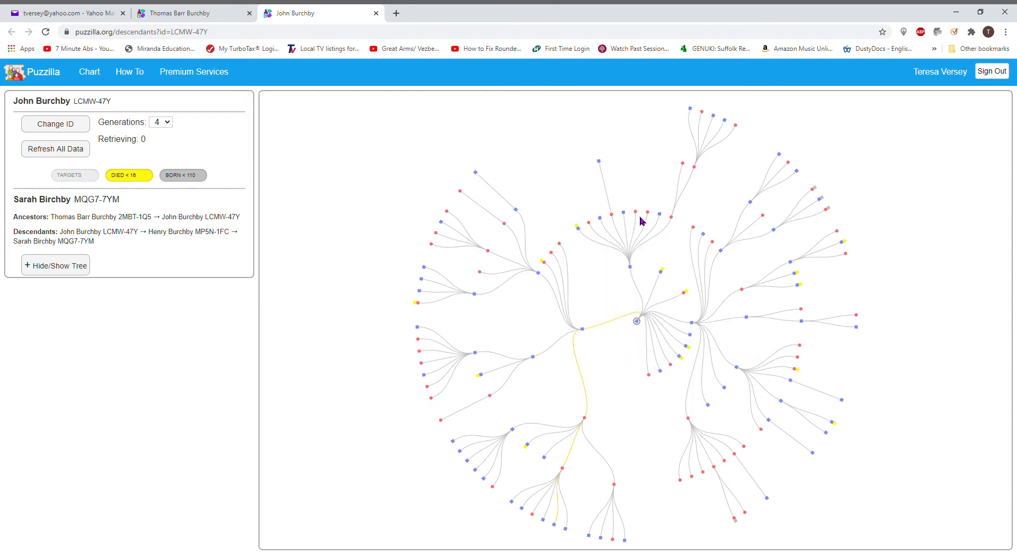
mouse_move(672, 222)
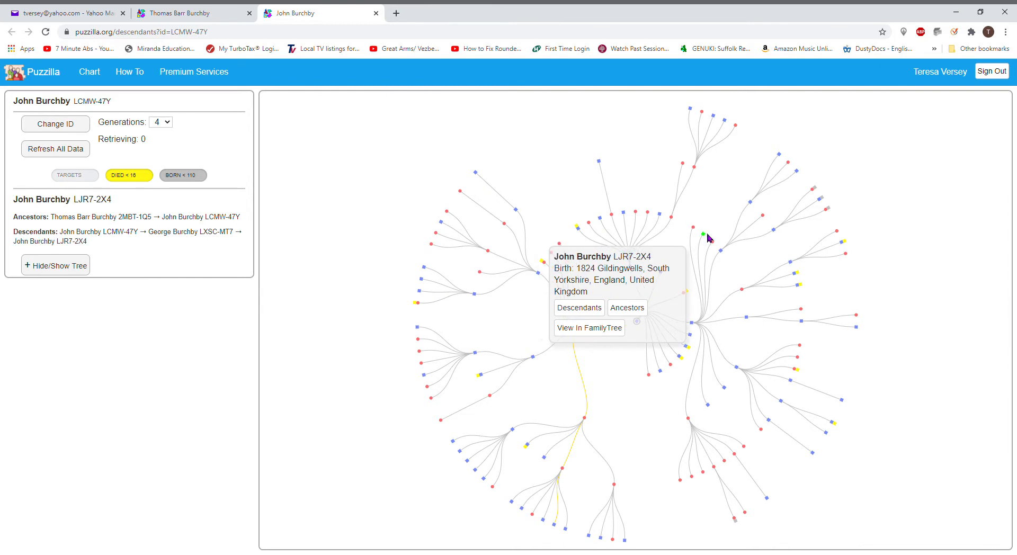
mouse_move(713, 245)
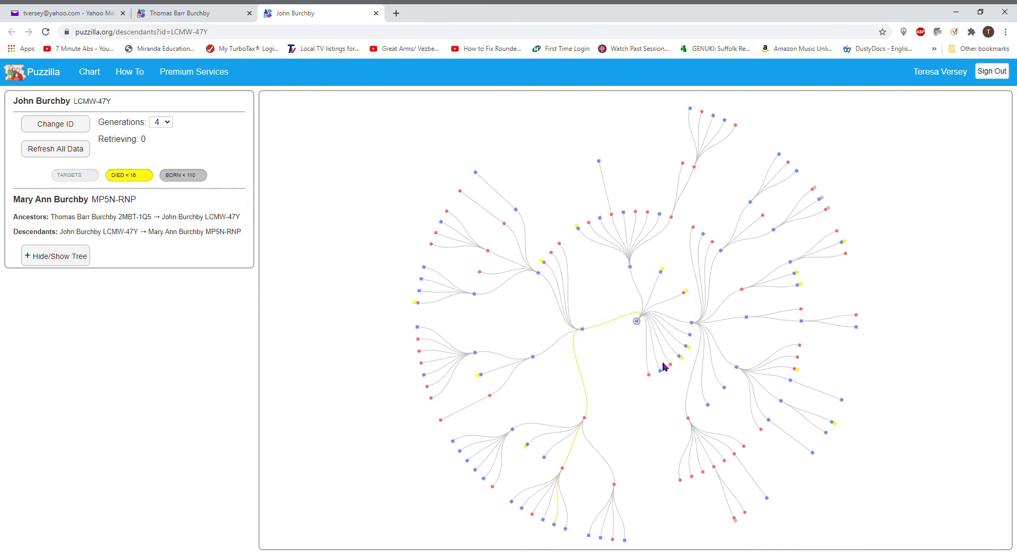
mouse_move(683, 361)
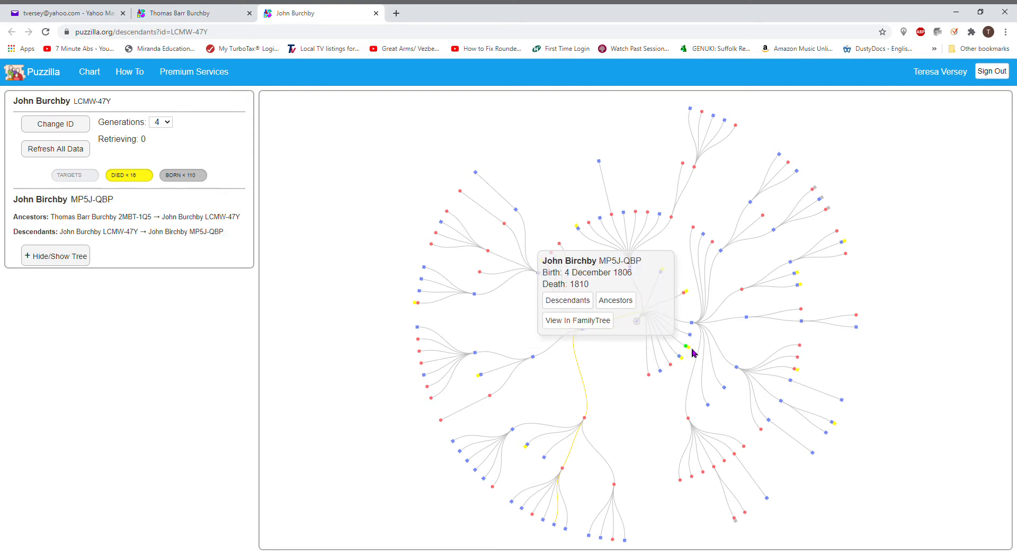
Step: Open the root ancestor's FamilySearch Family Tree person page in a new tab from his card
mouse_move(688, 295)
mouse_move(663, 273)
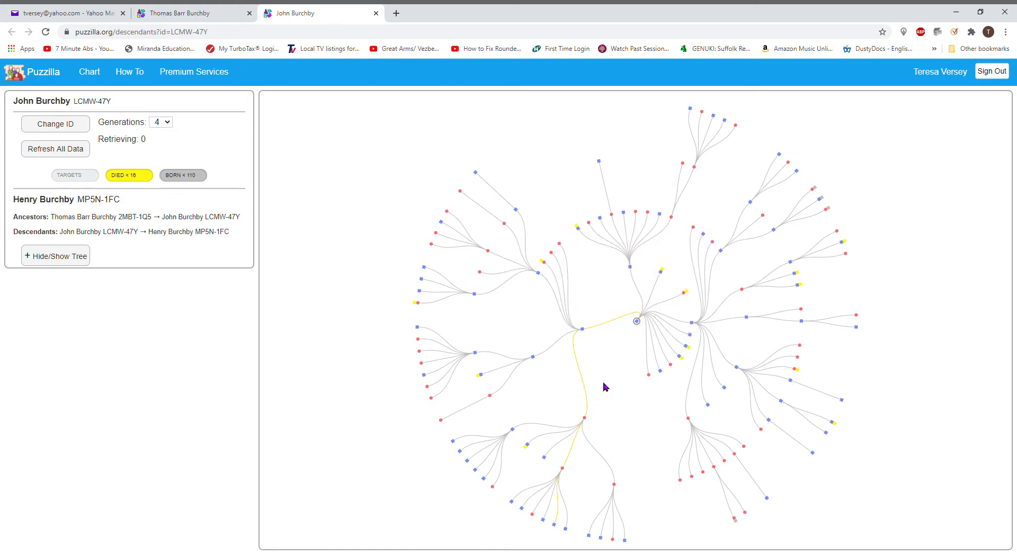
mouse_move(584, 332)
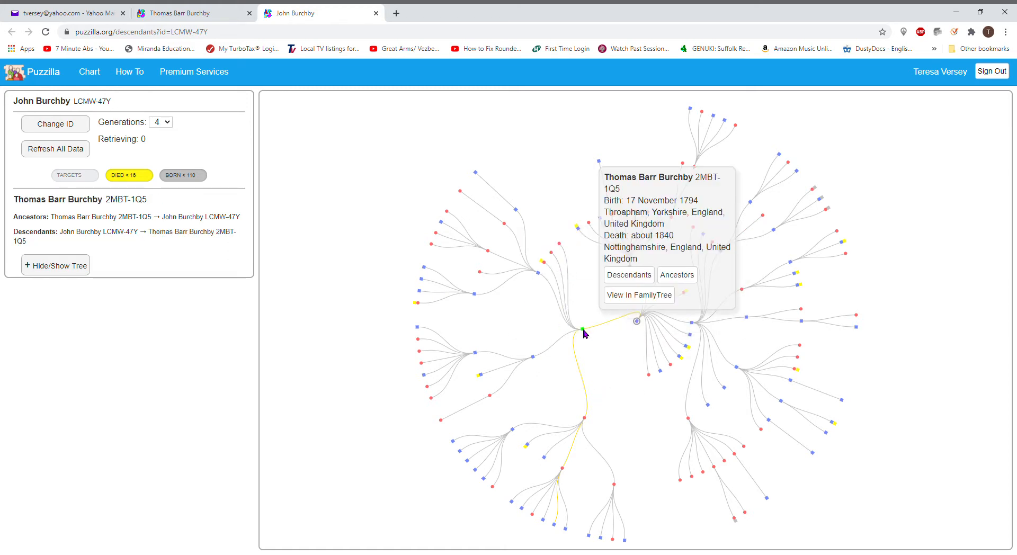
click(639, 324)
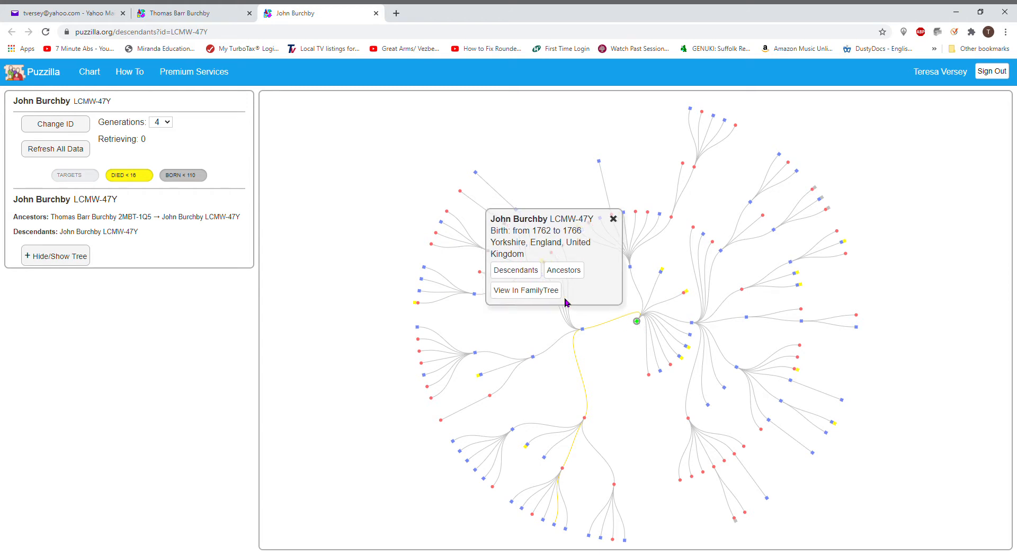
click(515, 291)
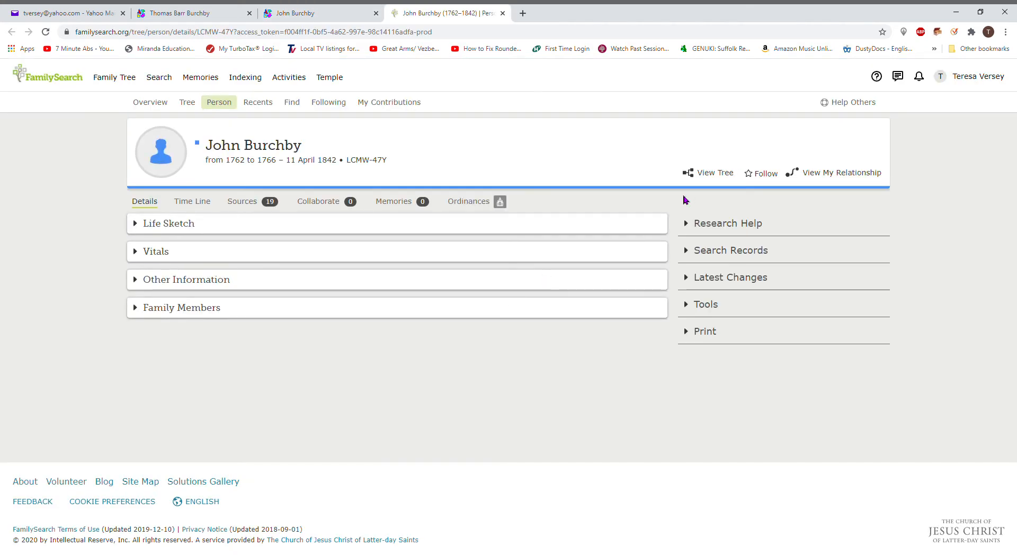
Step: Open his pedigree tree, pan to the 1794-born son's family and expand Henry and Maria's children
click(709, 174)
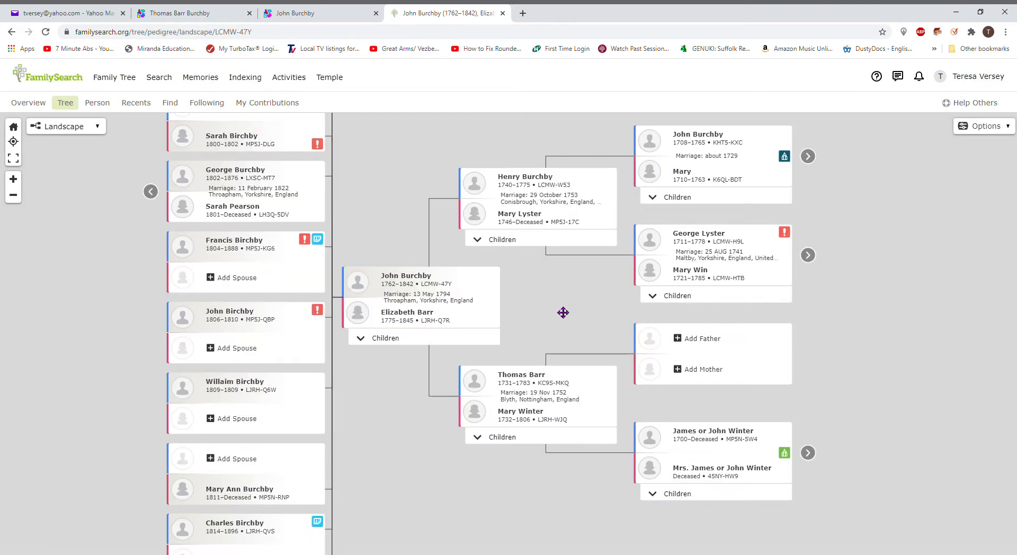
drag(385, 415, 450, 452)
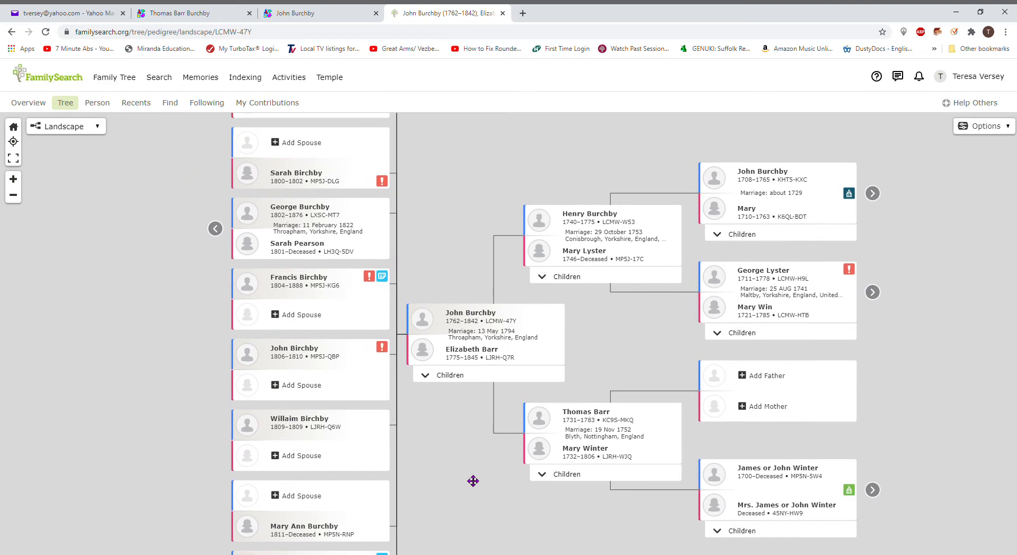
scroll(500, 250, up, 4)
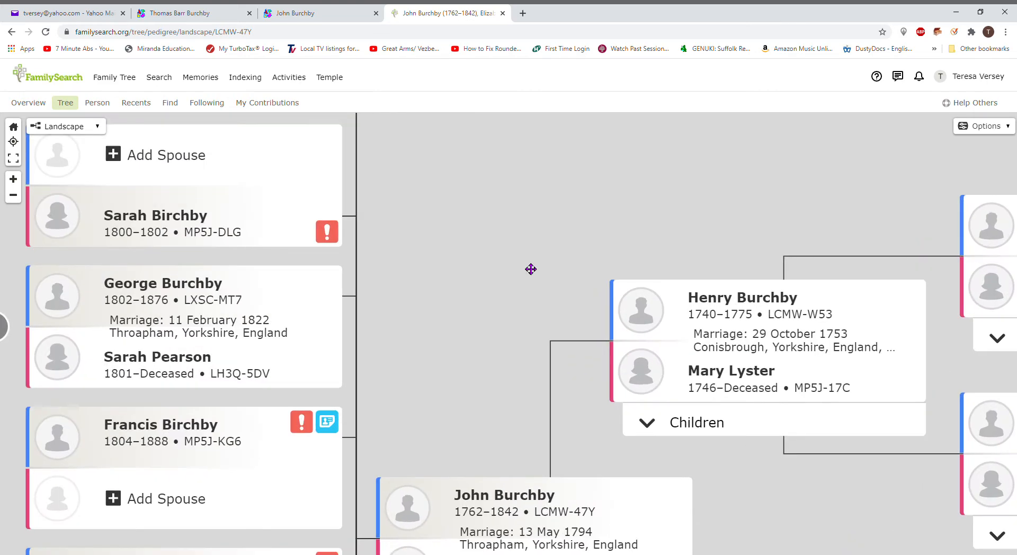
click(13, 196)
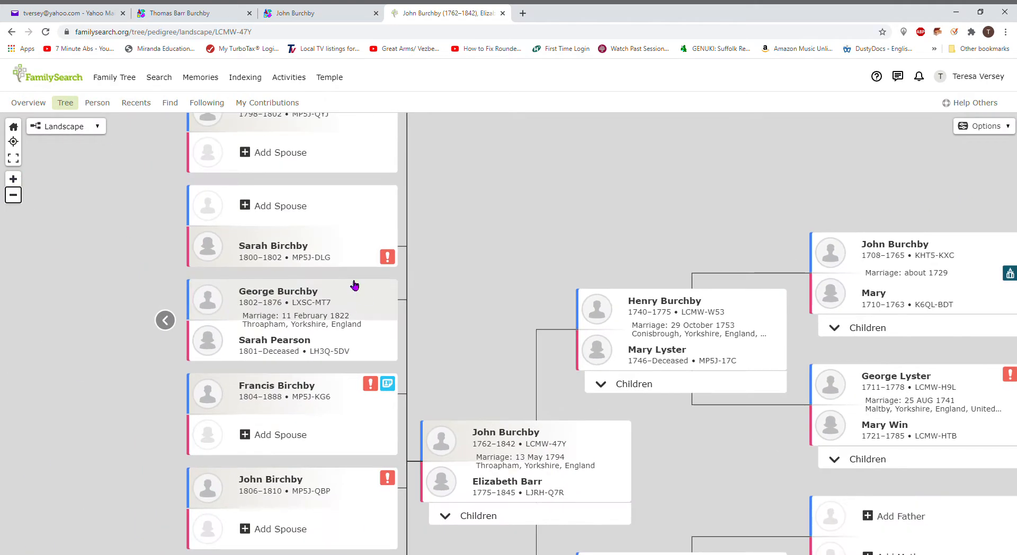
drag(104, 239, 134, 354)
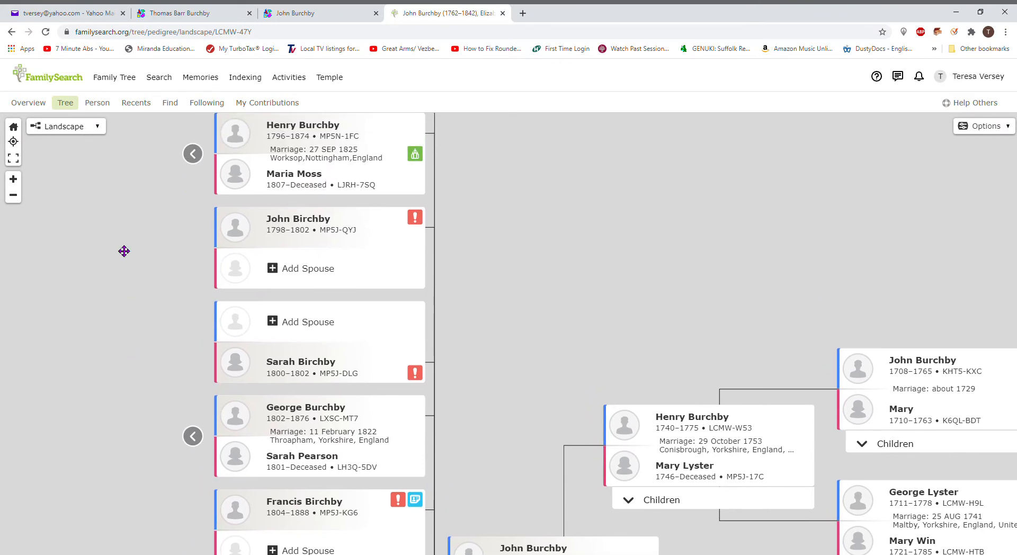
drag(125, 252, 168, 348)
drag(140, 257, 193, 317)
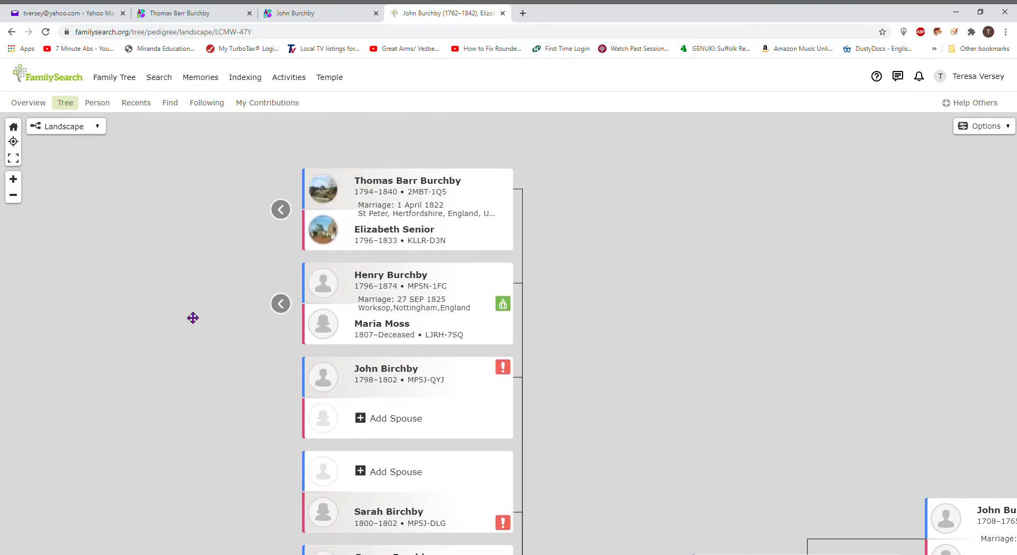
click(284, 307)
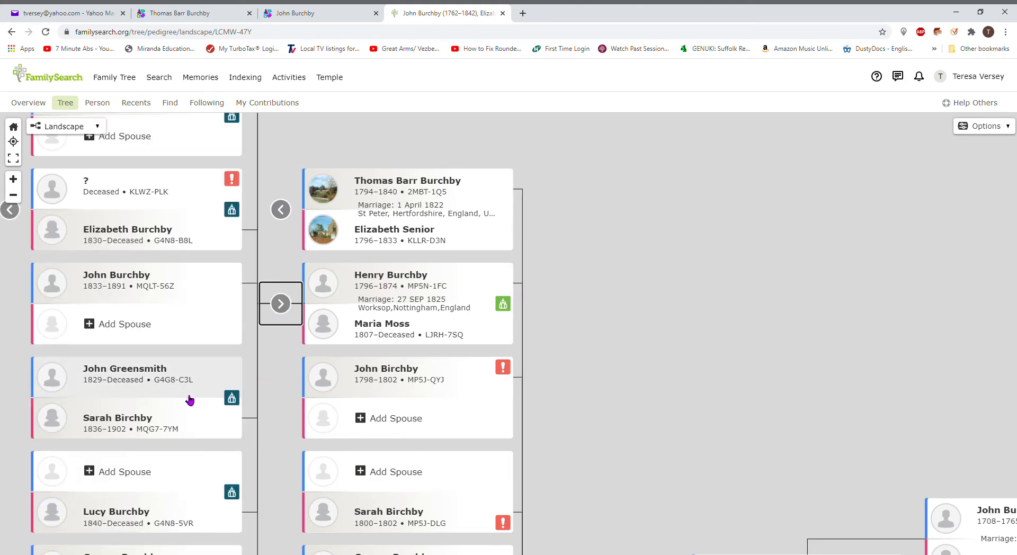
drag(625, 311, 763, 362)
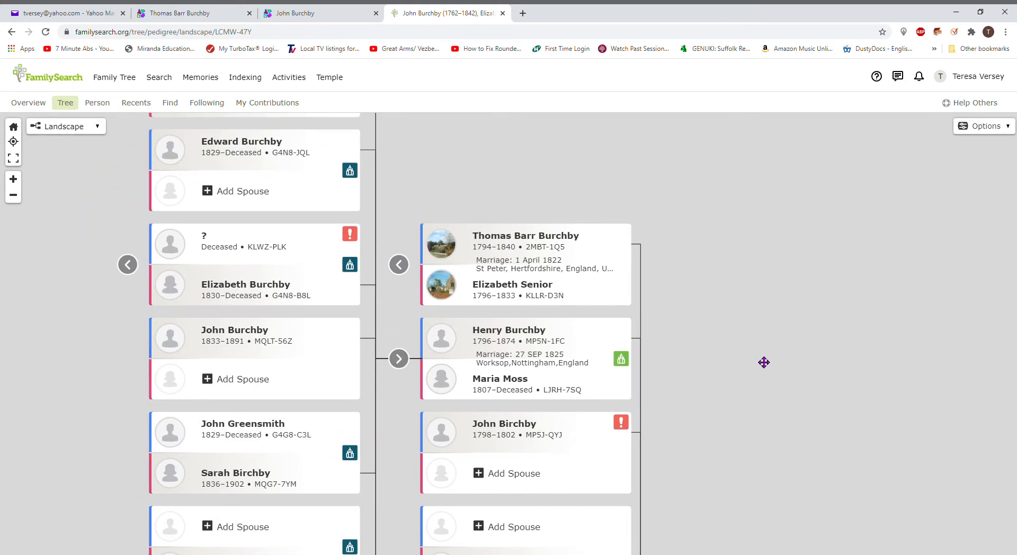
drag(83, 320, 293, 243)
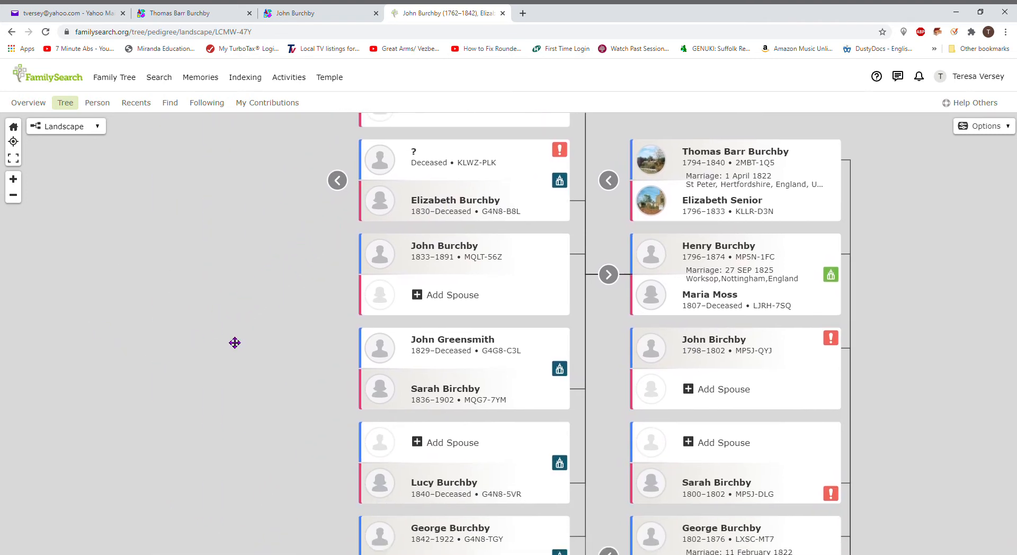
drag(222, 367, 260, 271)
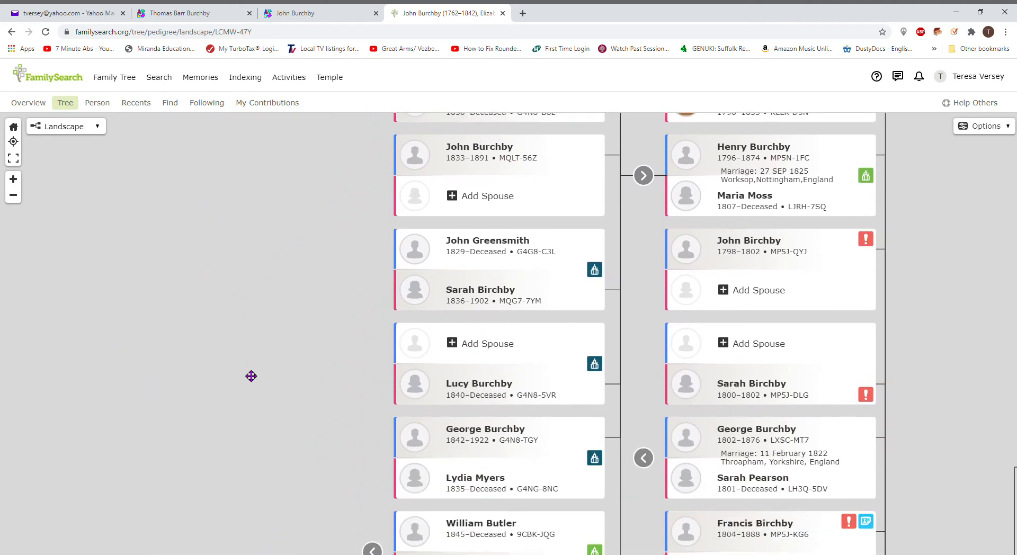
drag(251, 376, 236, 282)
click(360, 459)
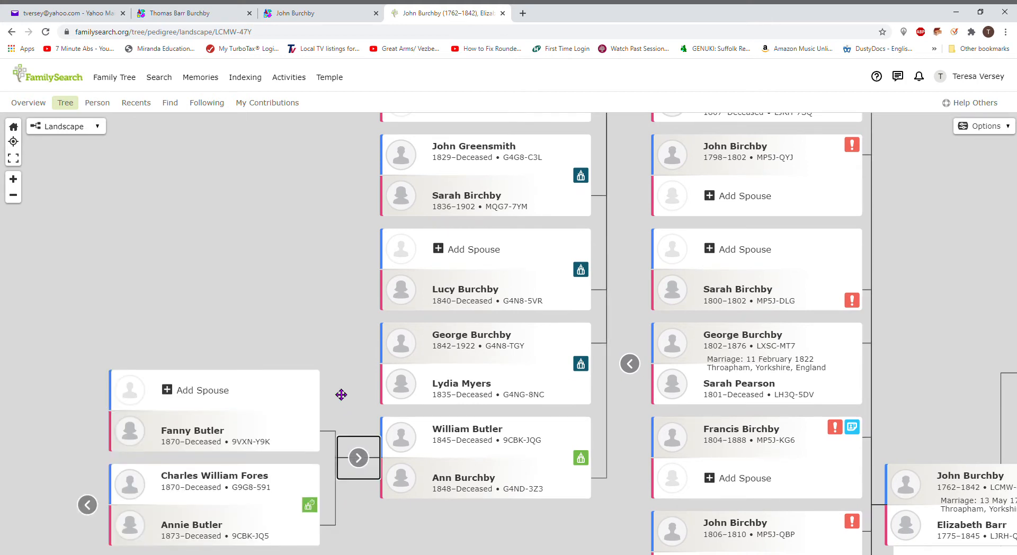
drag(275, 316, 402, 202)
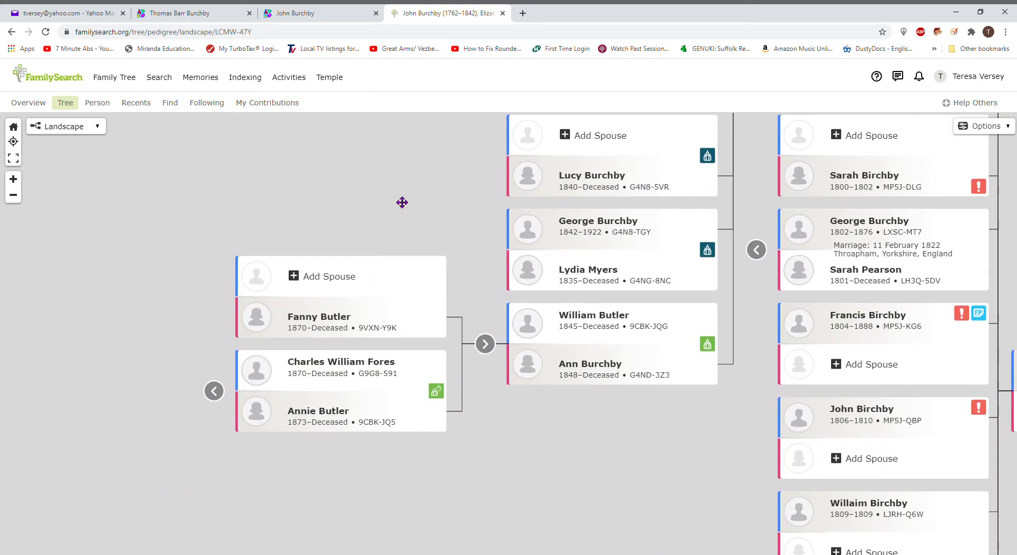
click(328, 324)
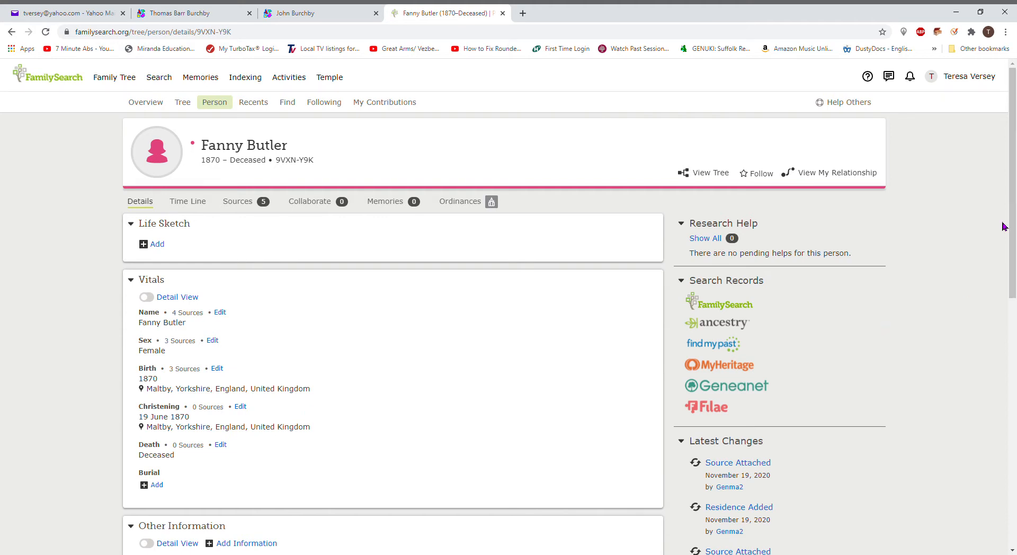
Step: Review Fanny Butler's vitals and residences, then list her five attached sources
drag(1013, 227, 989, 420)
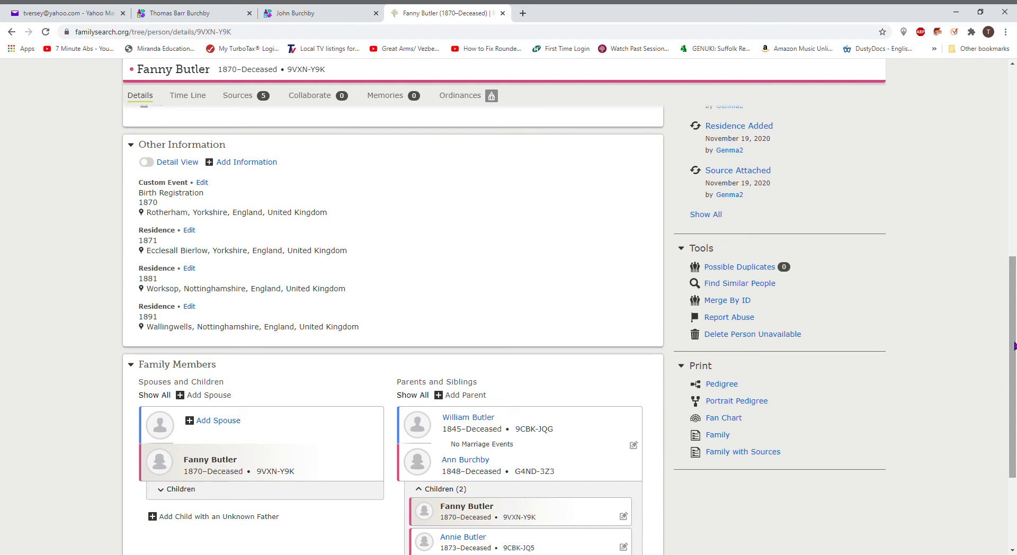
drag(1015, 345, 880, 307)
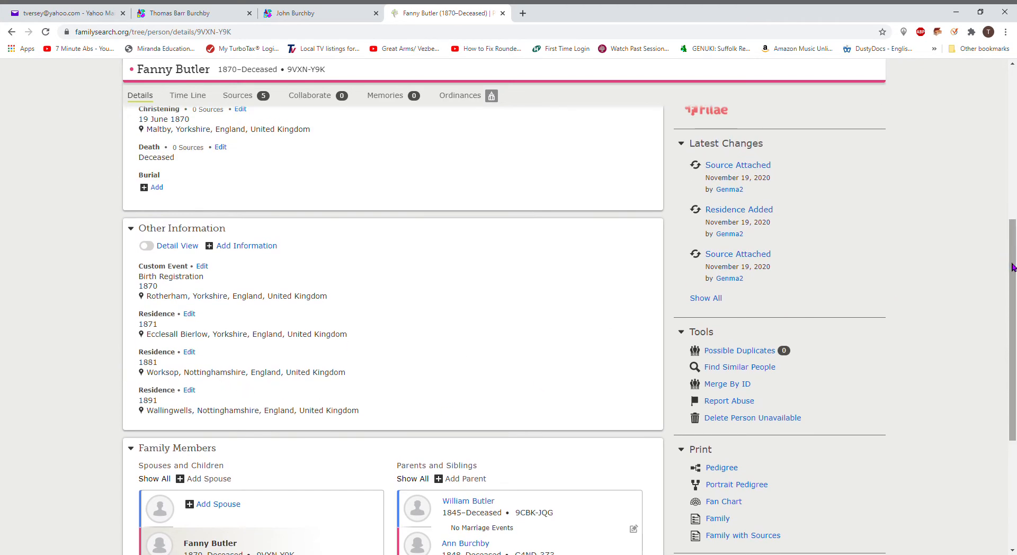
drag(1013, 269, 1012, 227)
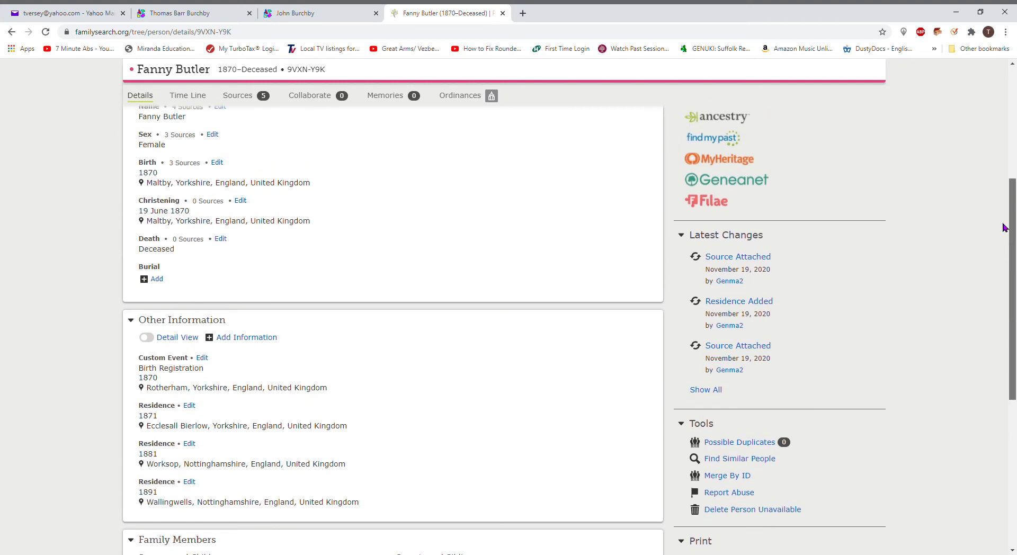
click(241, 95)
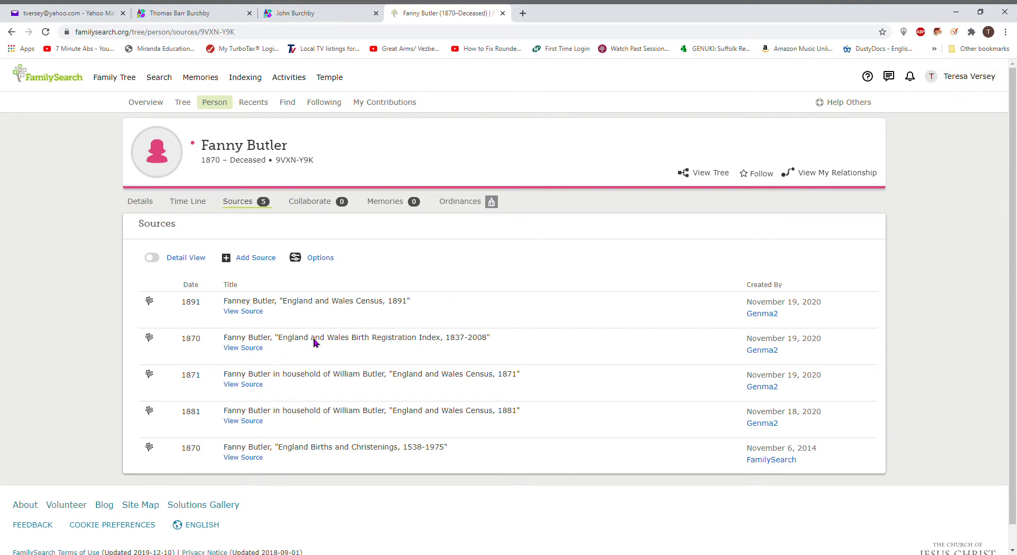
Step: Examine the indexed details of Fanny Butler's 1891 census source, then return to her Details page
click(308, 302)
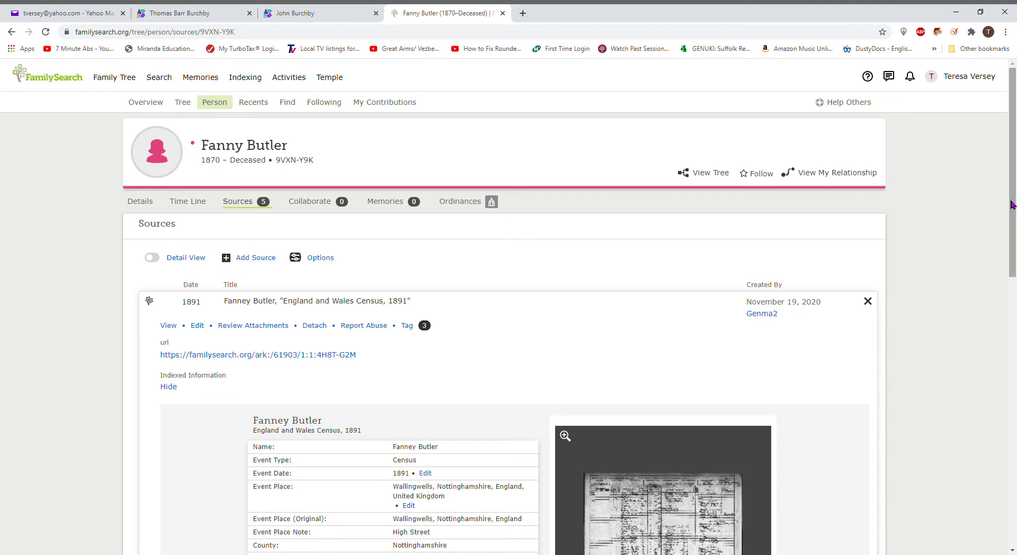
drag(1011, 205, 1003, 287)
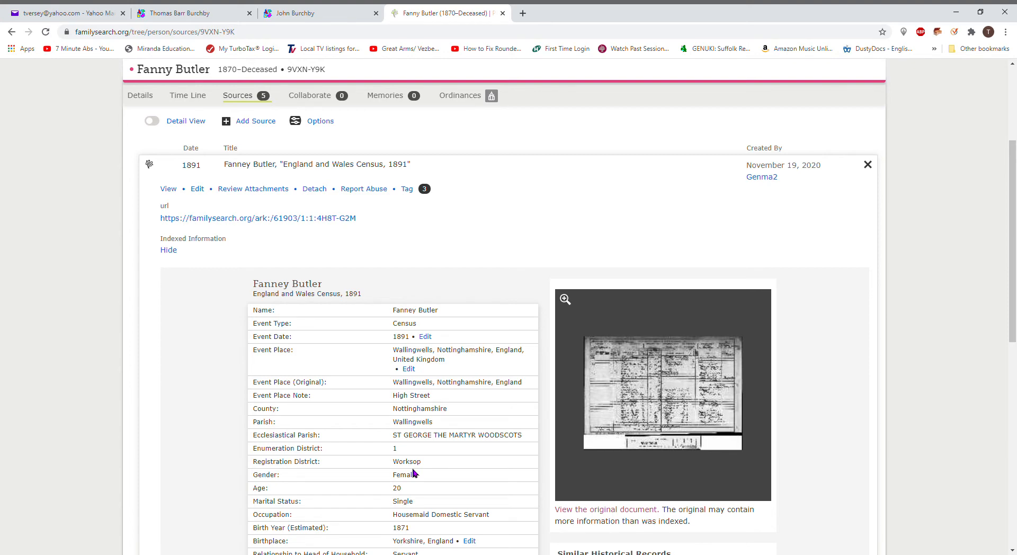
click(141, 98)
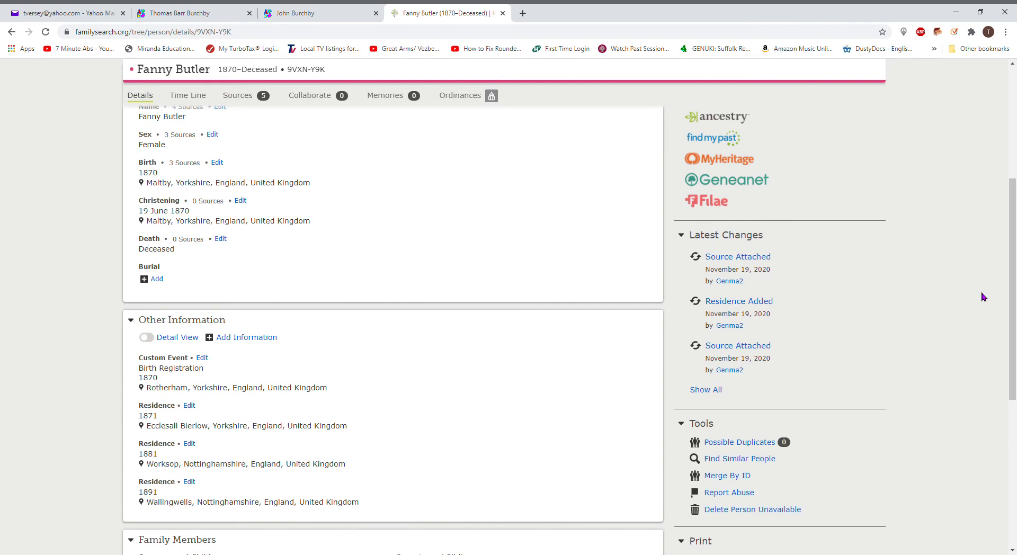
scroll(1013, 291, up, 2)
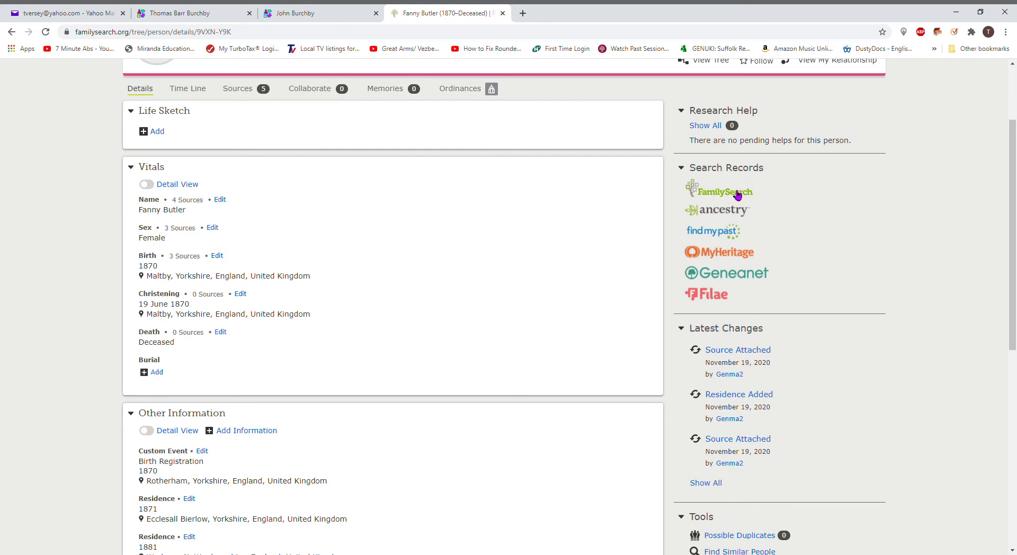
click(735, 195)
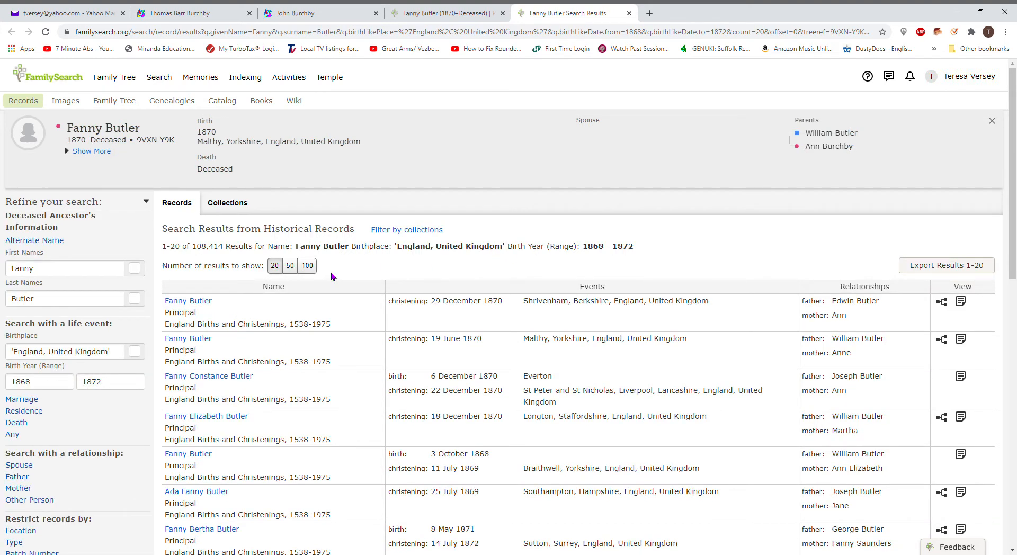
click(25, 353)
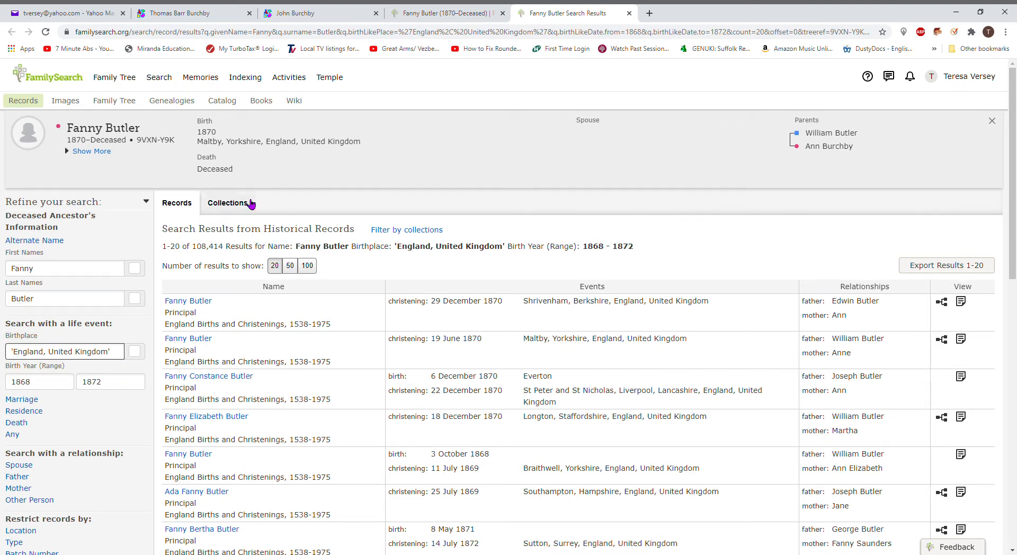
click(245, 208)
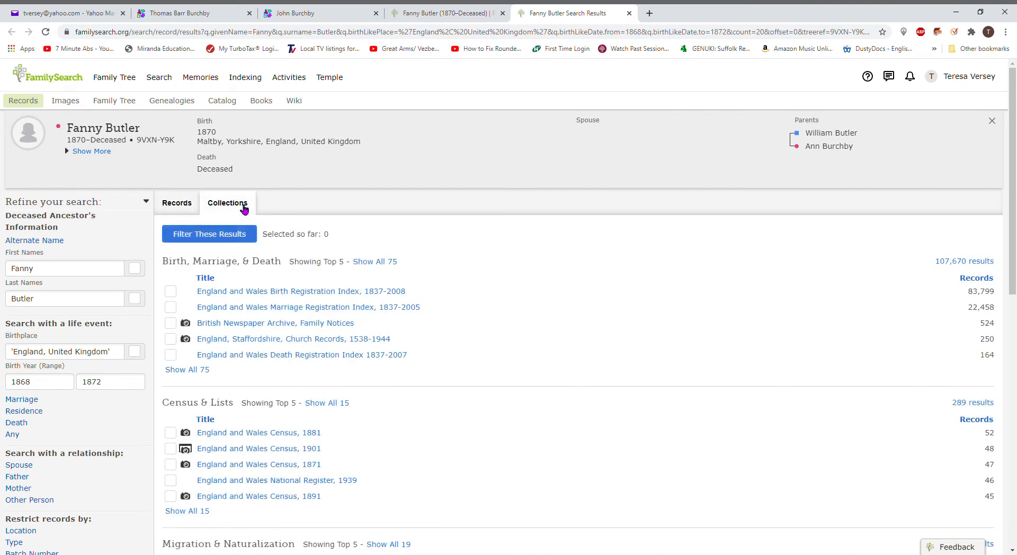
click(296, 309)
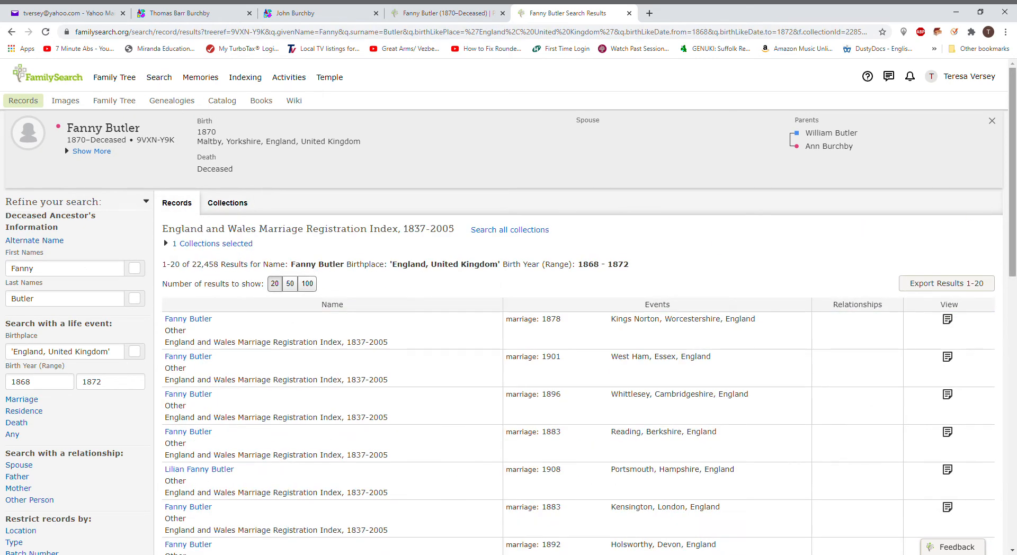
Step: Prefix the birthplace with 'maltby, yorkshire,' and rerun the search, cutting results from 22,458 to 2,041
scroll(1014, 177, down, 1)
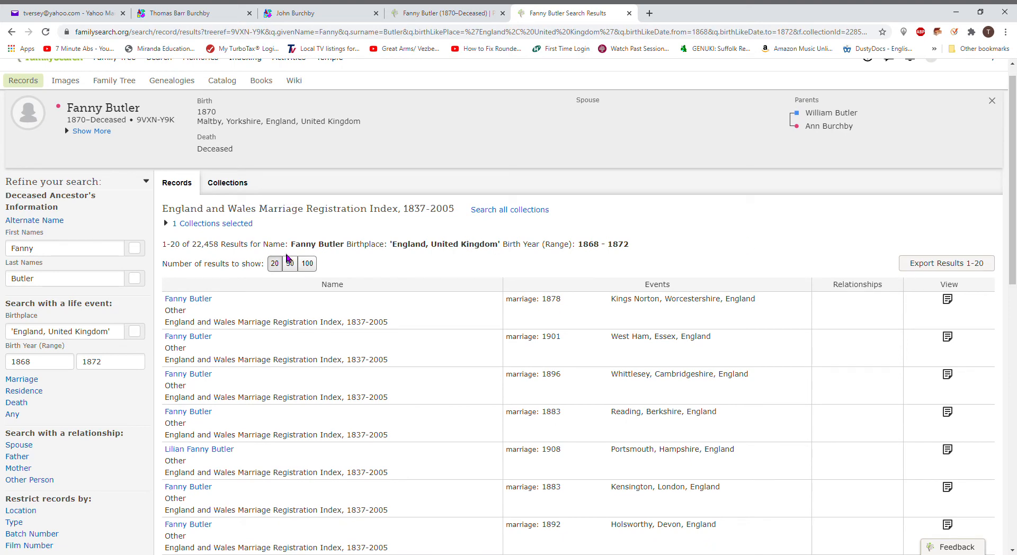
click(24, 337)
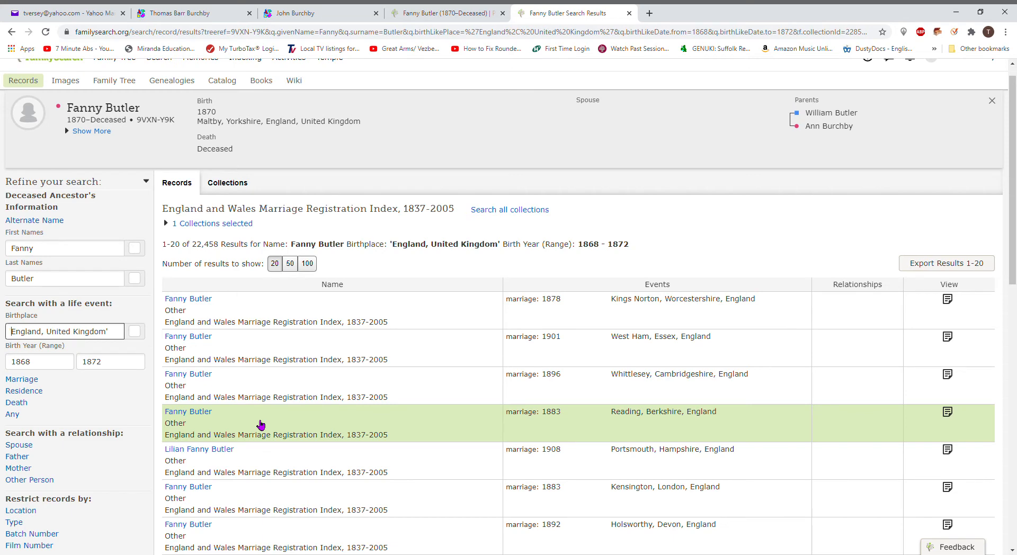
text(maltby, )
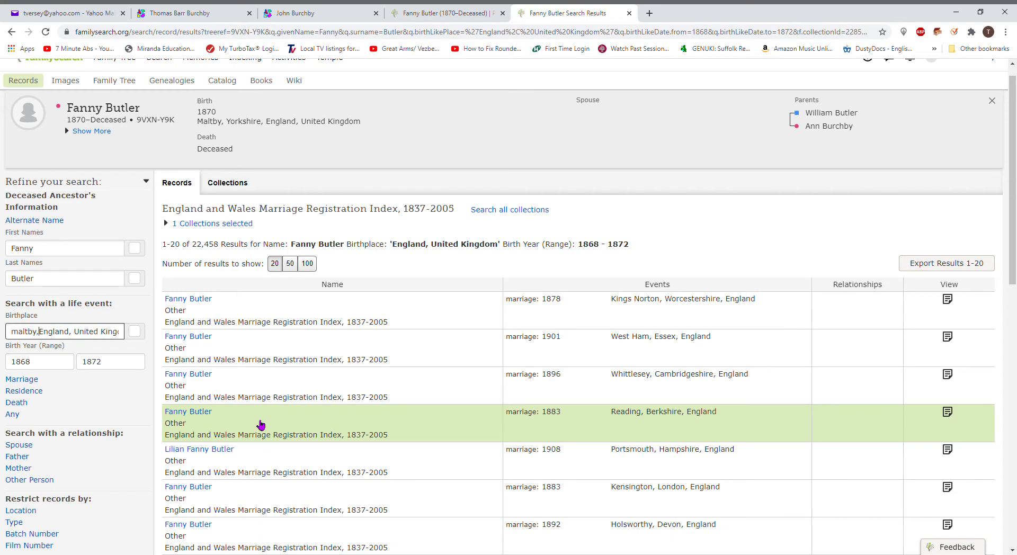
text(yorkshire,)
key(Return)
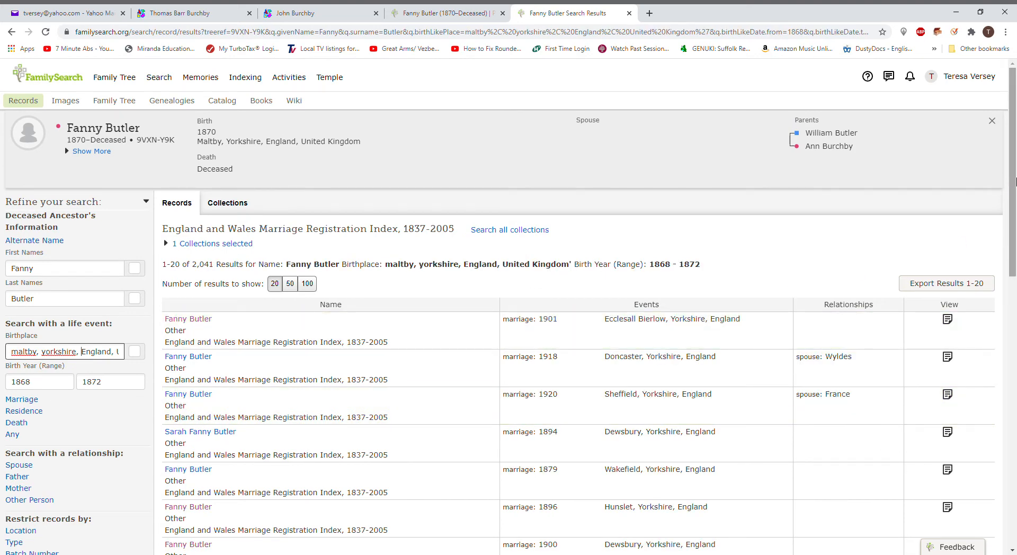
scroll(508, 306, down, 2)
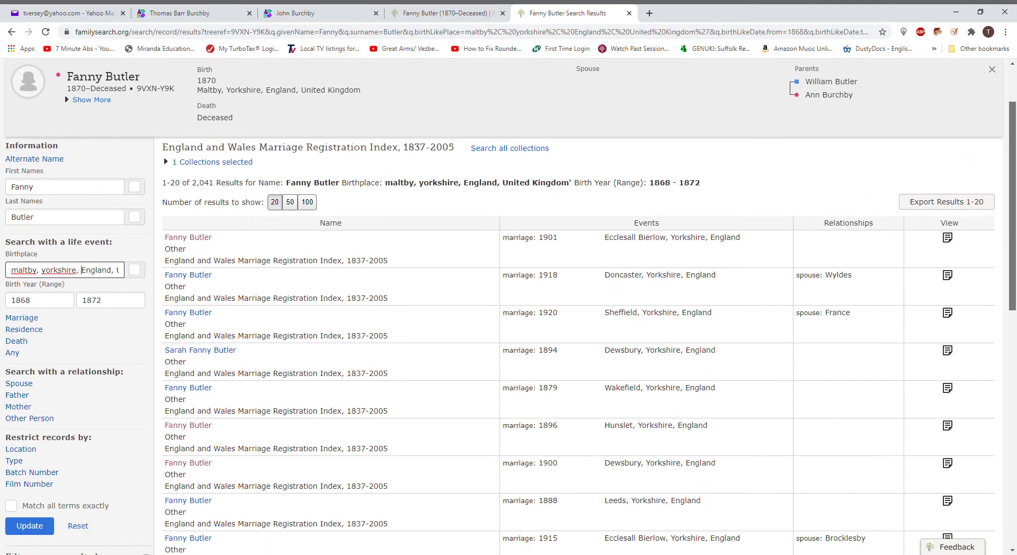
scroll(1014, 279, down, 2)
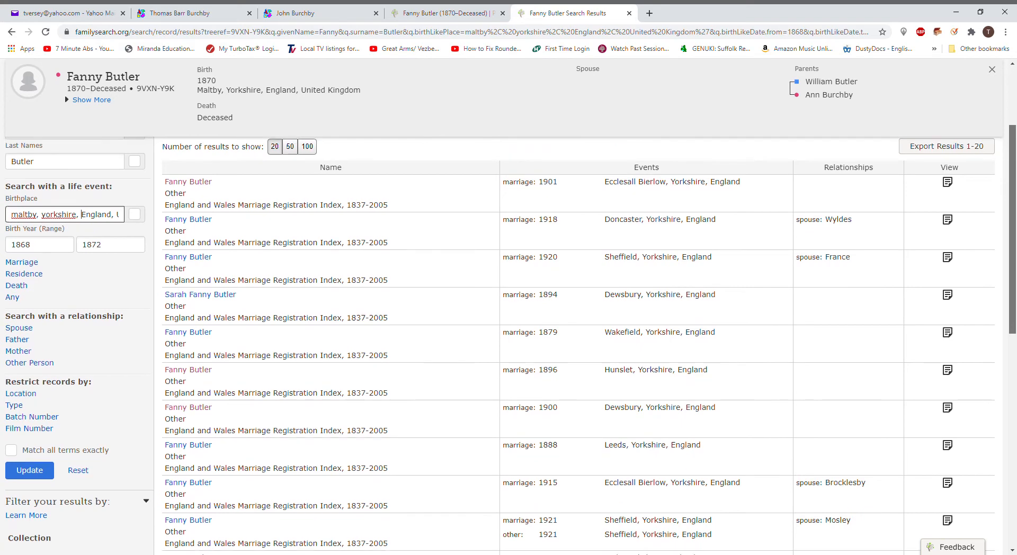
drag(1014, 280, 1011, 219)
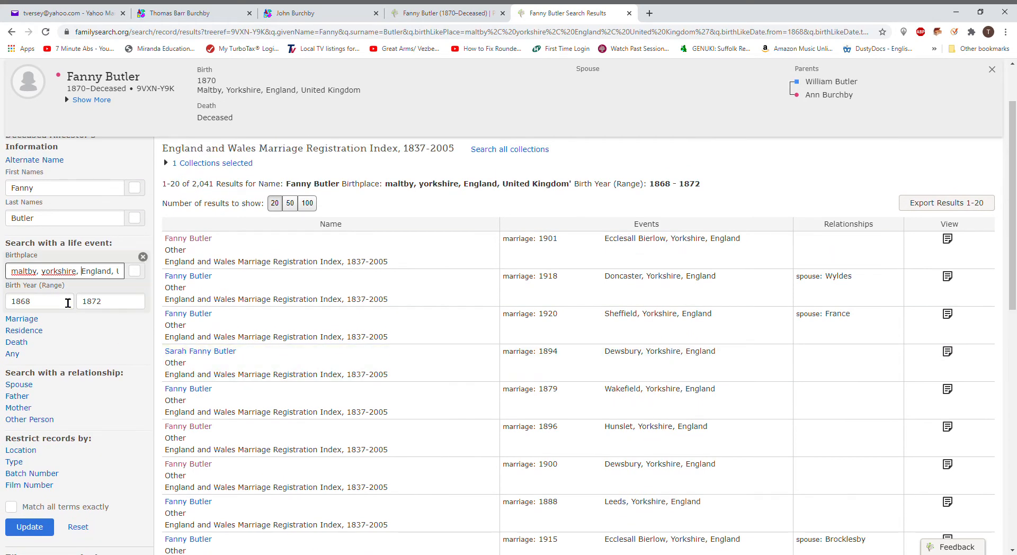
Step: Limit marriage years to 1891–1901 and preview the 1901 Ecclesall Bierlow marriage record
click(27, 320)
click(42, 373)
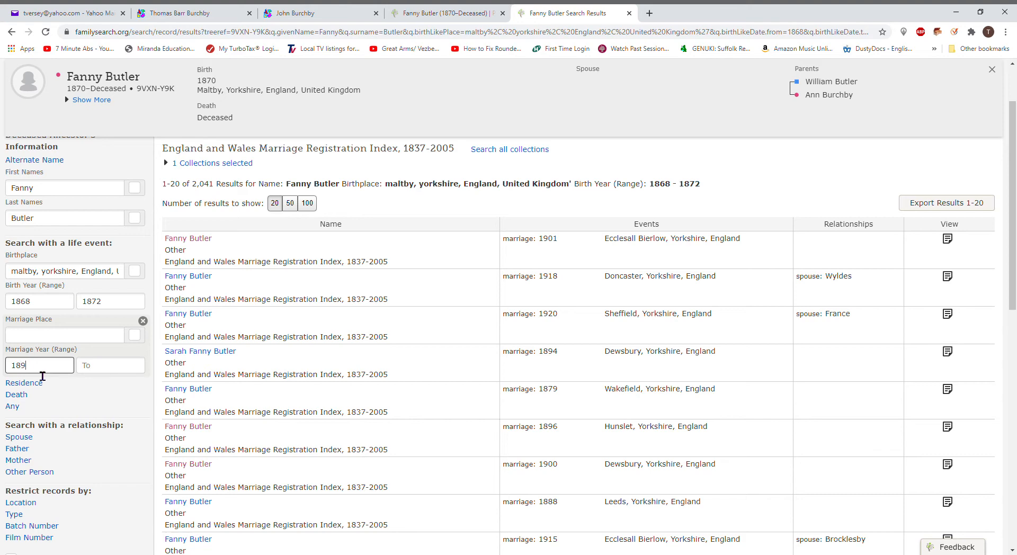
click(102, 380)
key(Return)
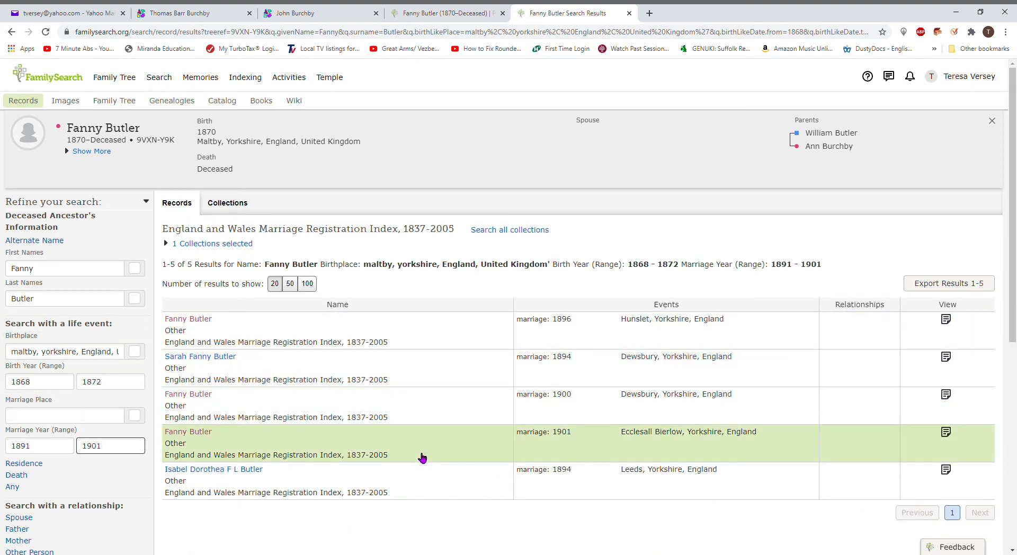
click(575, 449)
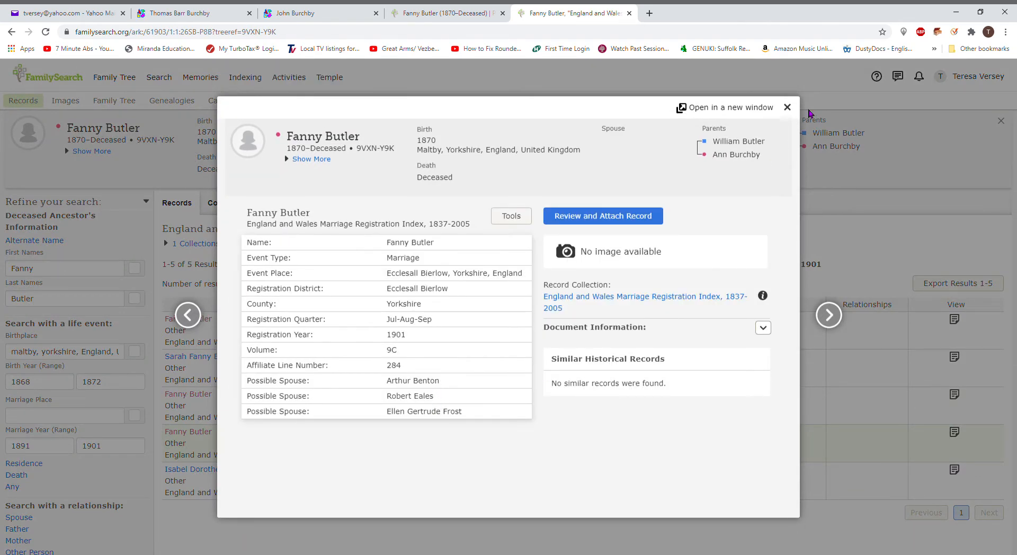
click(787, 108)
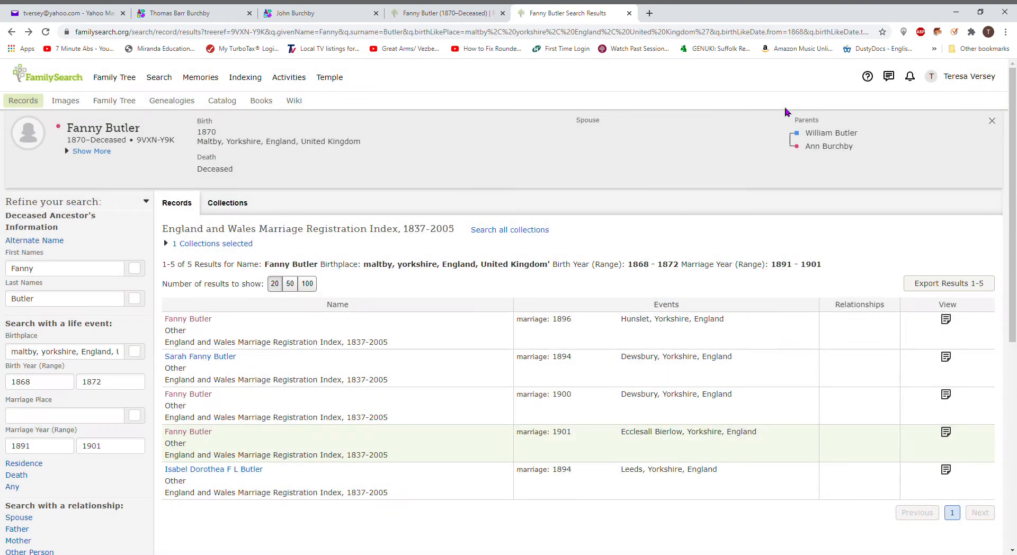
Step: Set marriage place to Worksop, Nottinghamshire, England, leaving three results
click(70, 417)
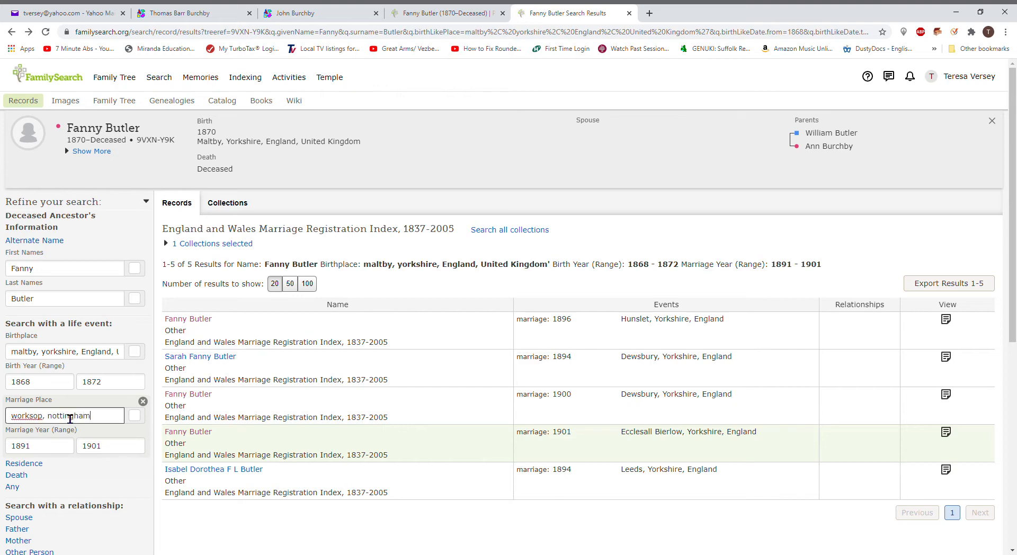
text(england)
key(Return)
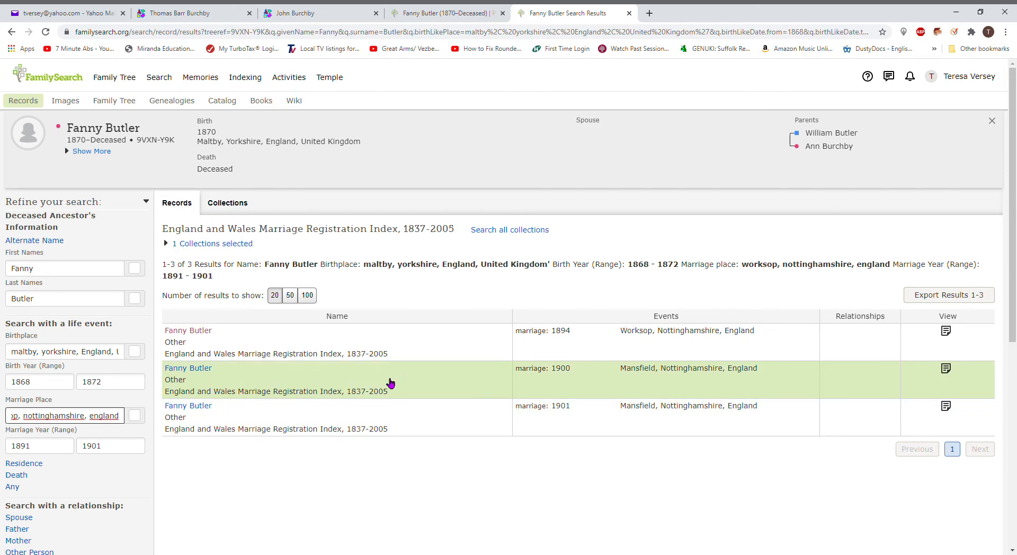
click(608, 346)
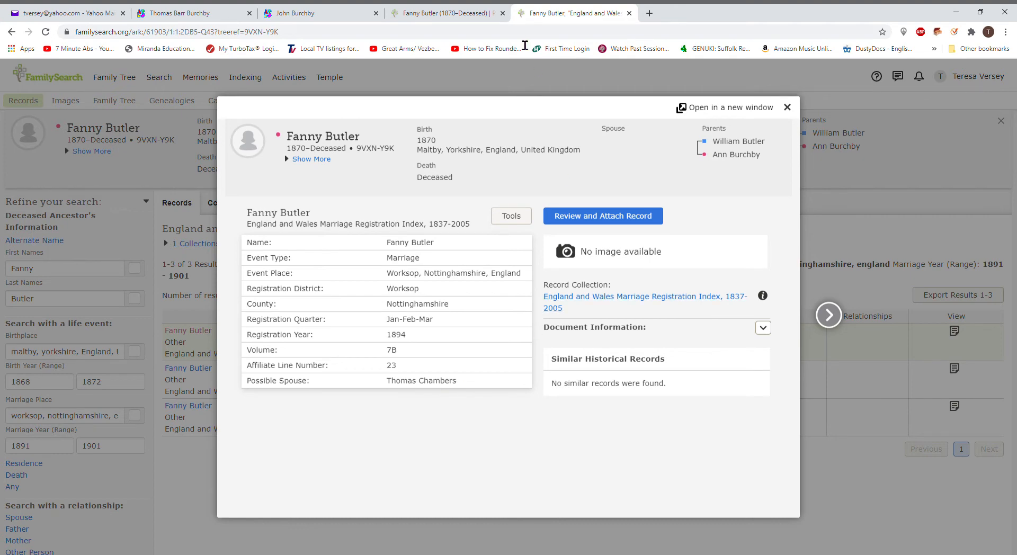
click(439, 12)
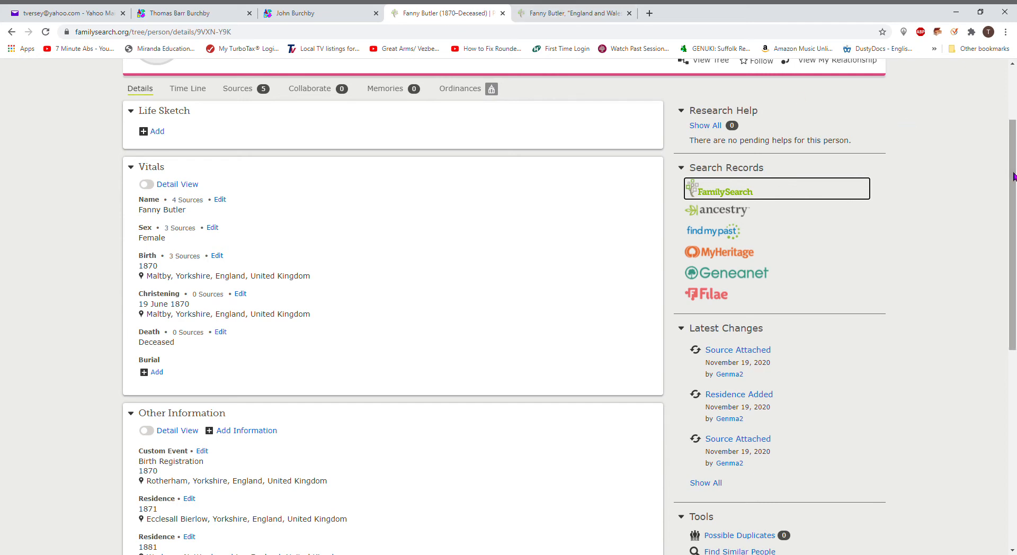
scroll(1013, 176, up, 3)
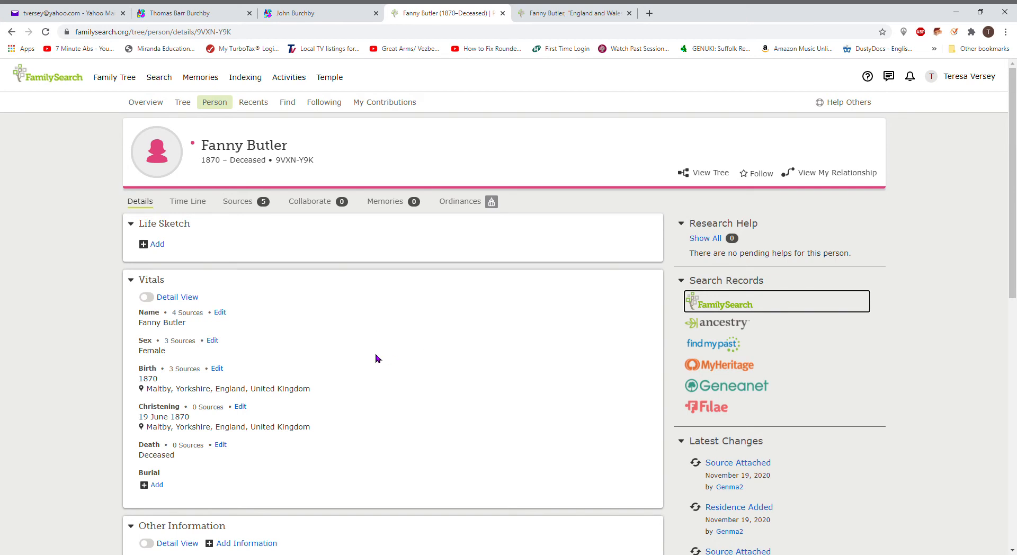
click(721, 306)
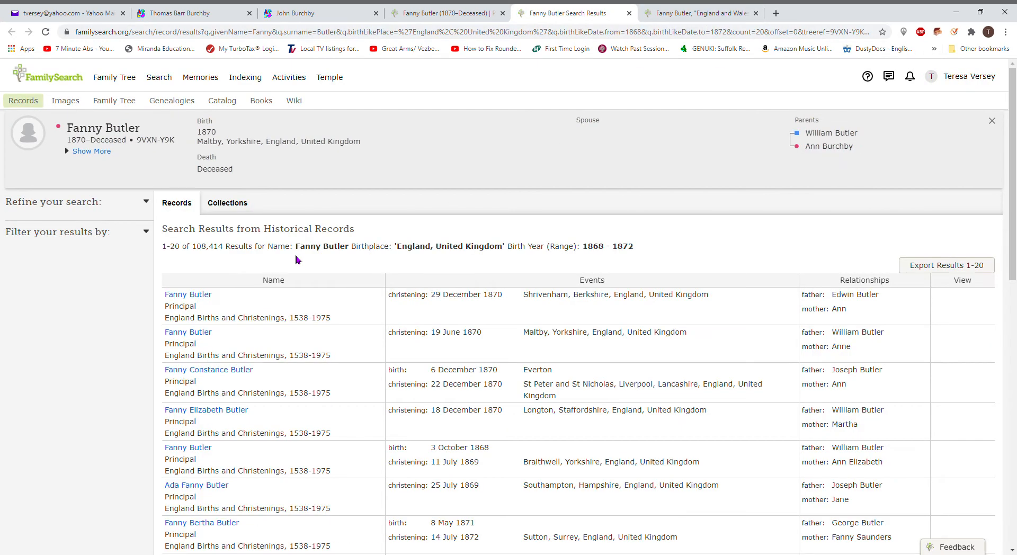
click(64, 305)
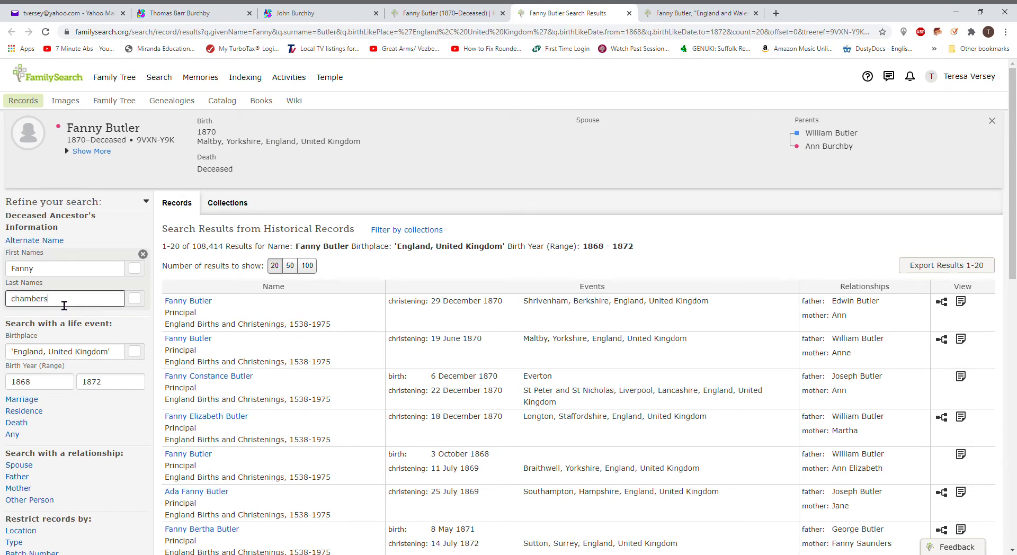
click(26, 356)
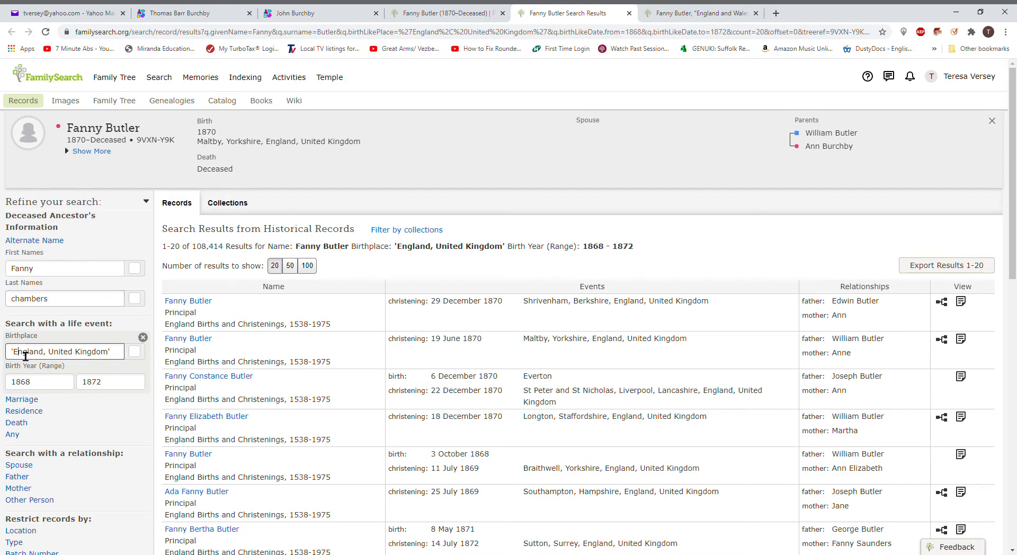
key(Delete)
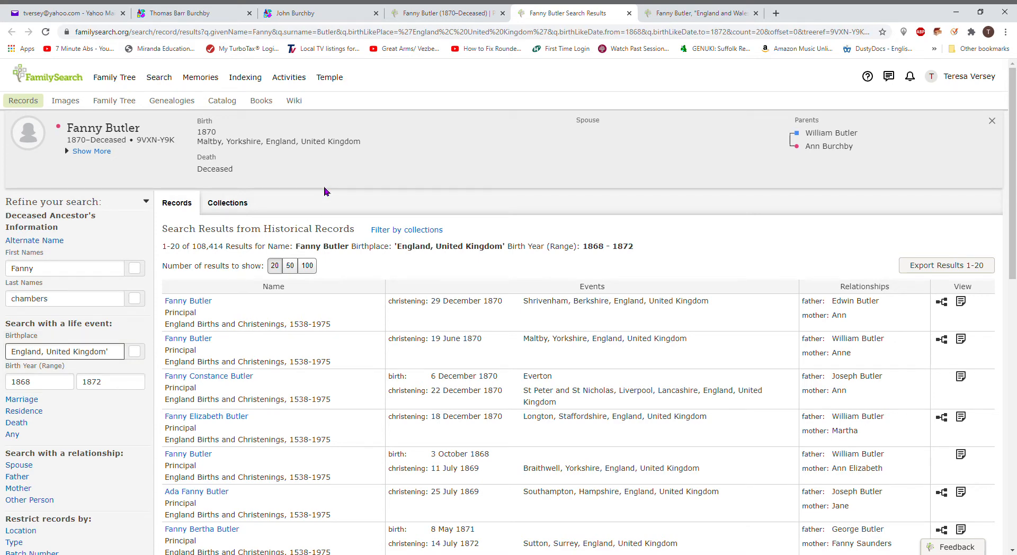
text(maltby, torkshire, England, U)
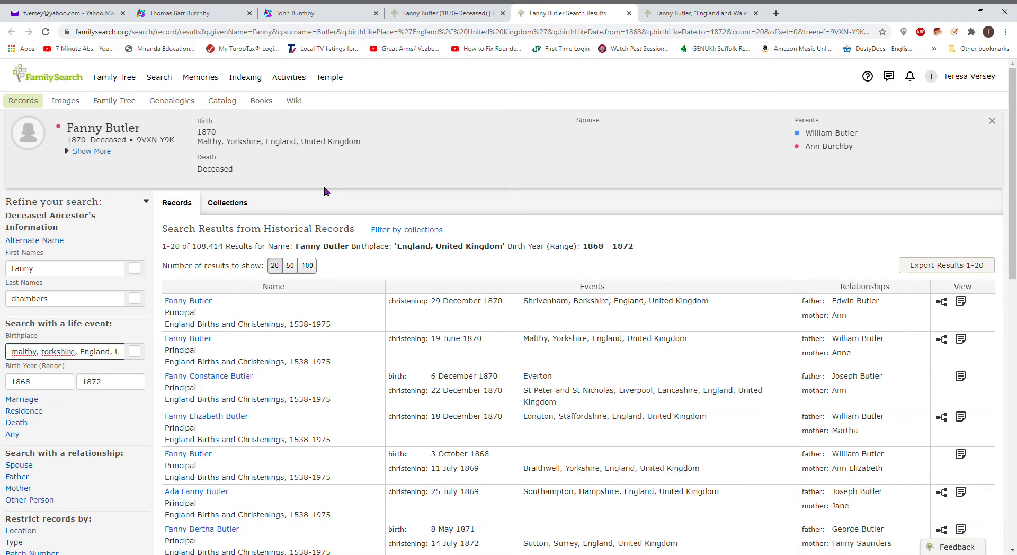
key(BackSpace)
text(y)
key(Return)
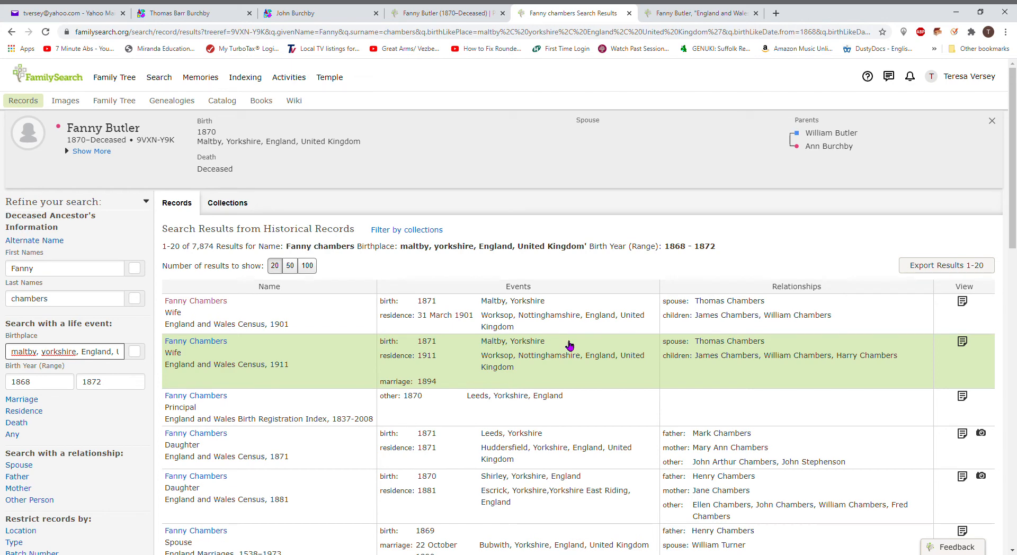
click(692, 15)
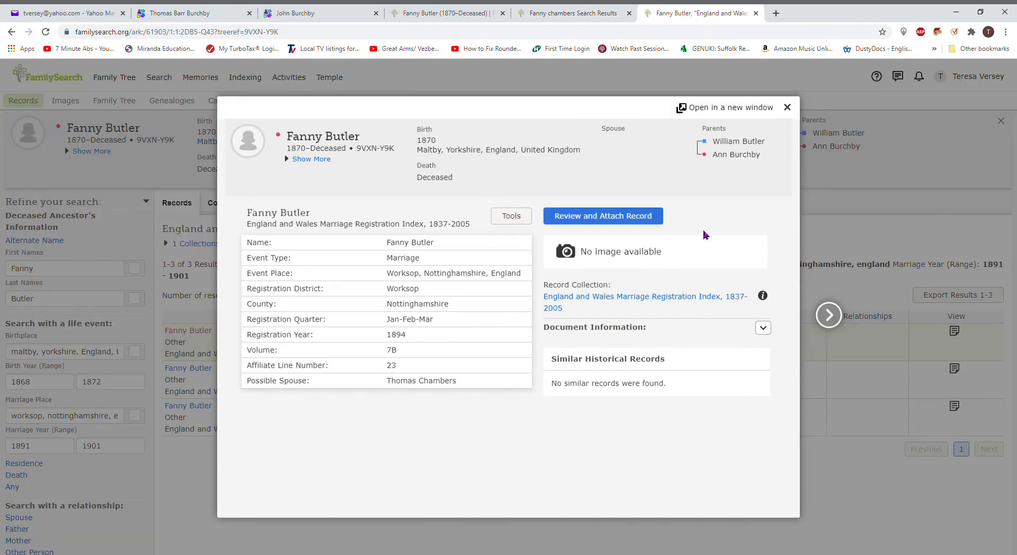
click(560, 13)
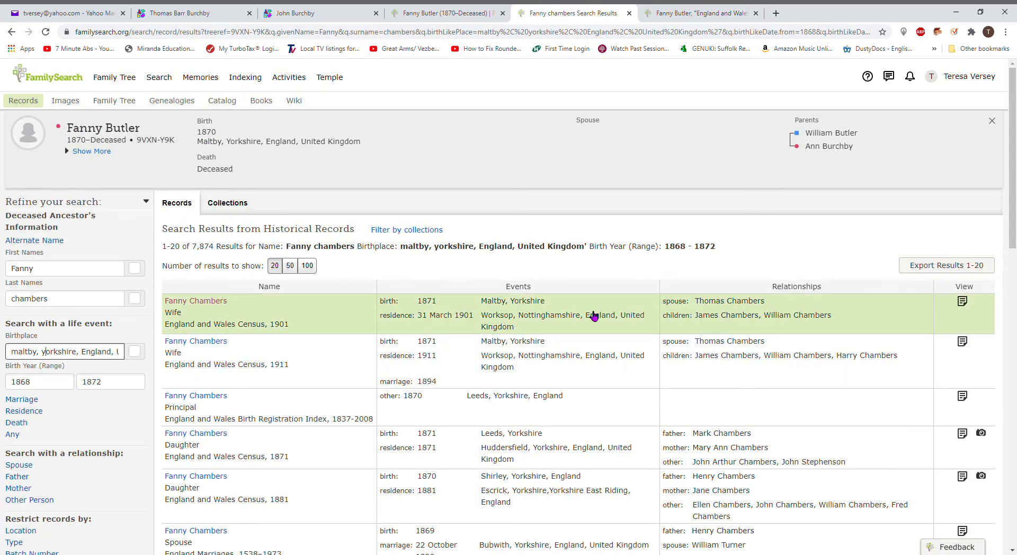
Step: Attach Fanny Chambers' 1901 census to Fanny Butler, adding her 31 March 1901 Worksop residence
click(591, 317)
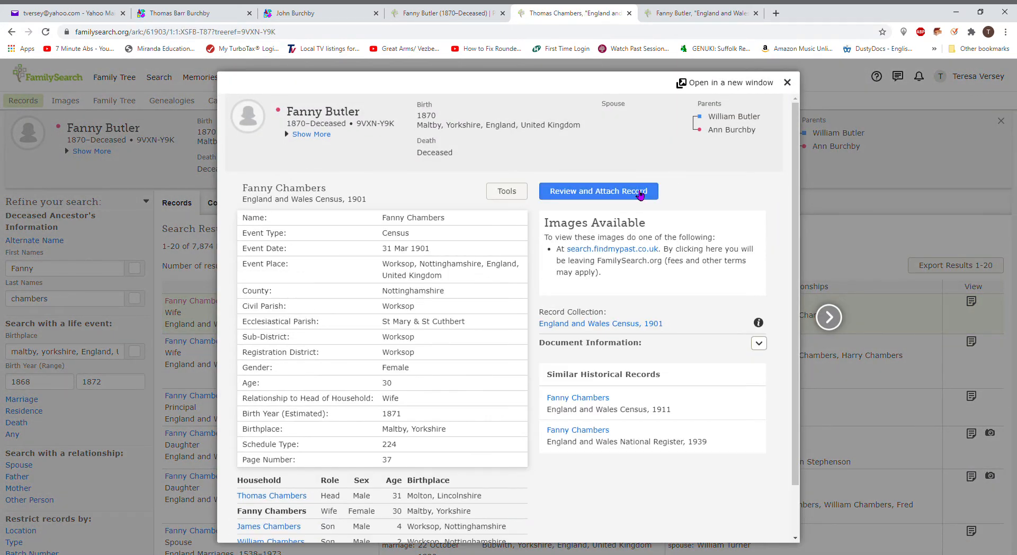
click(640, 195)
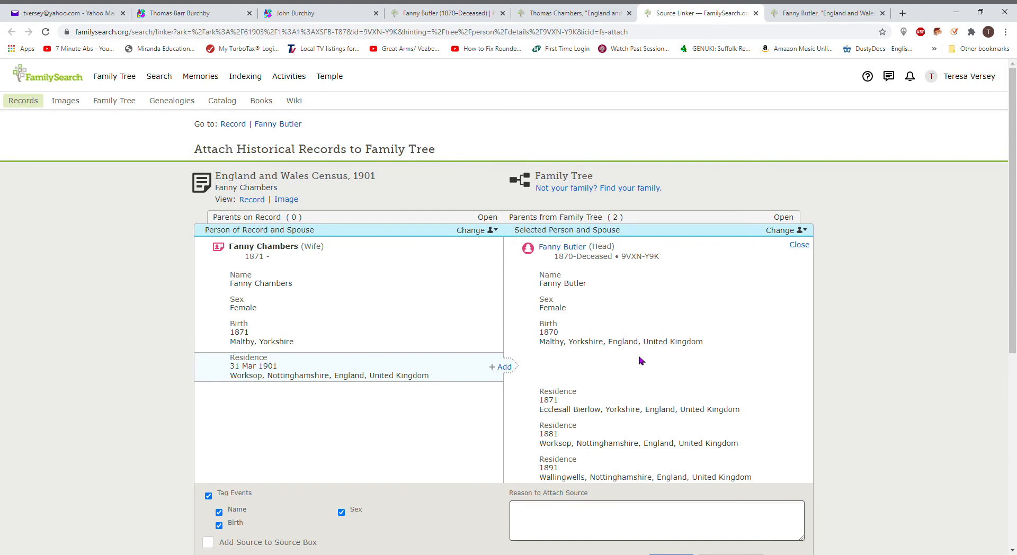
click(506, 370)
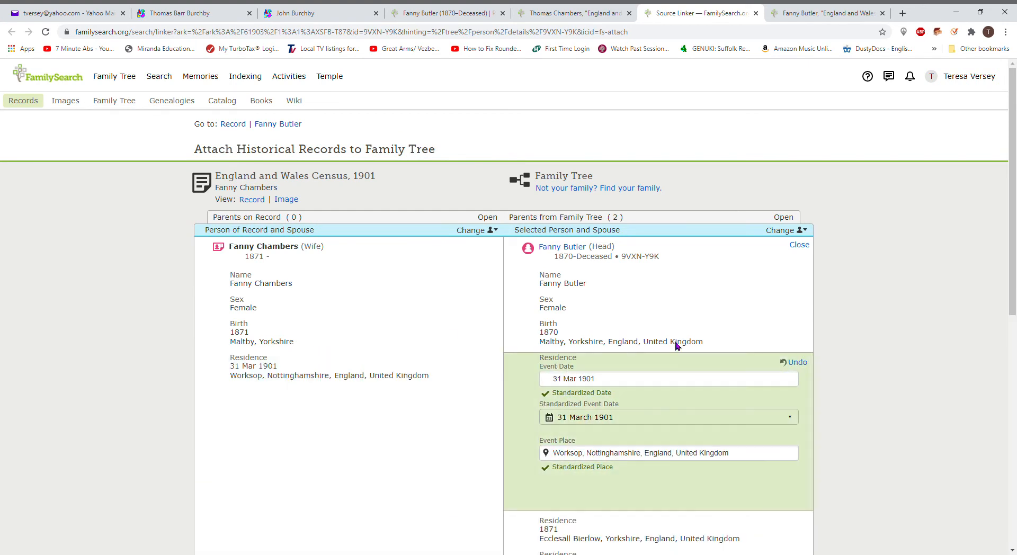
drag(1013, 282, 977, 442)
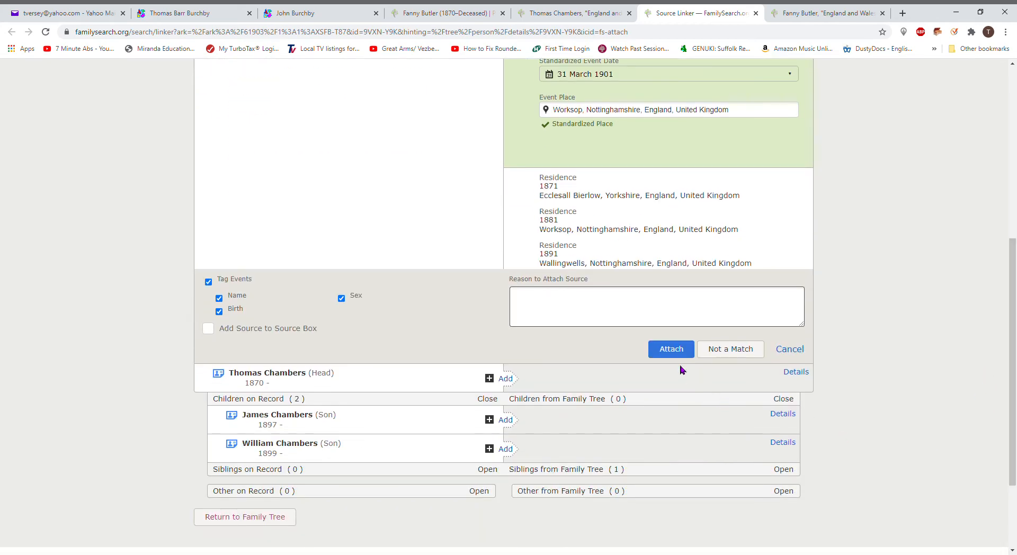
click(678, 352)
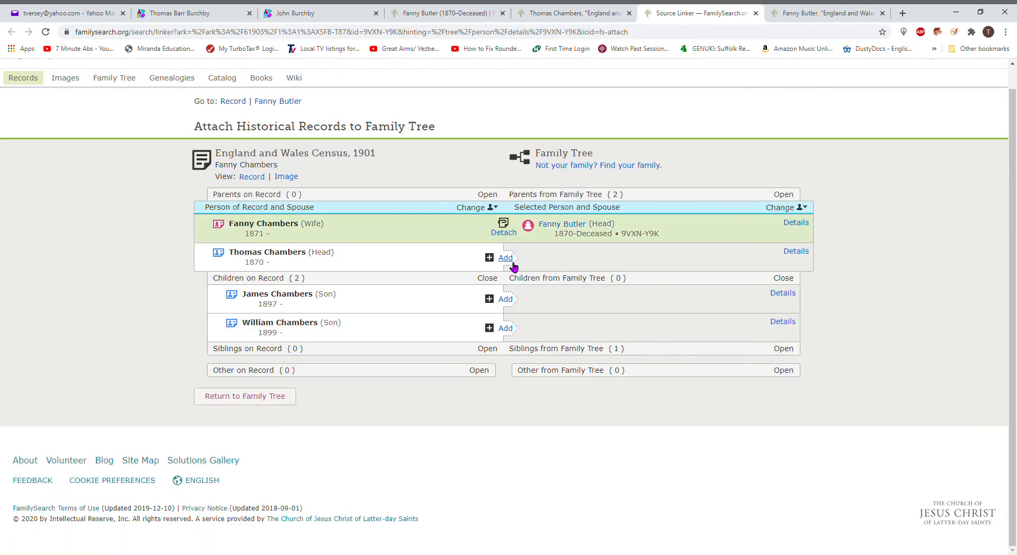
click(506, 258)
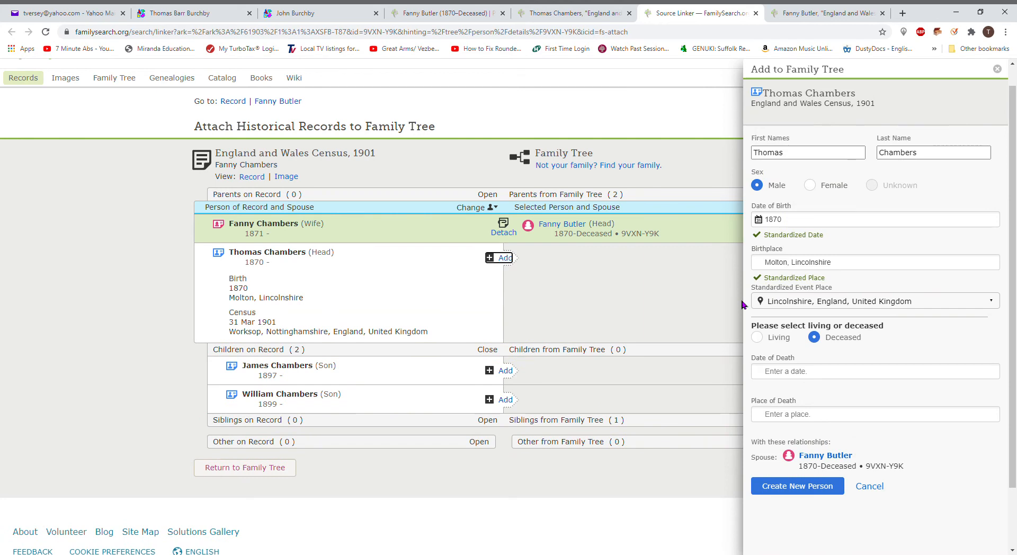
click(850, 271)
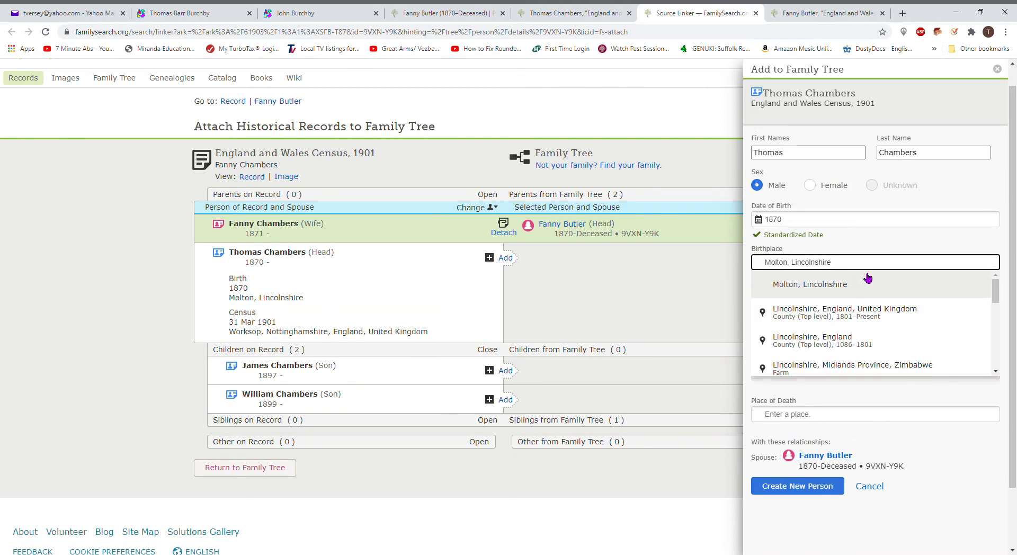
drag(857, 267, 772, 272)
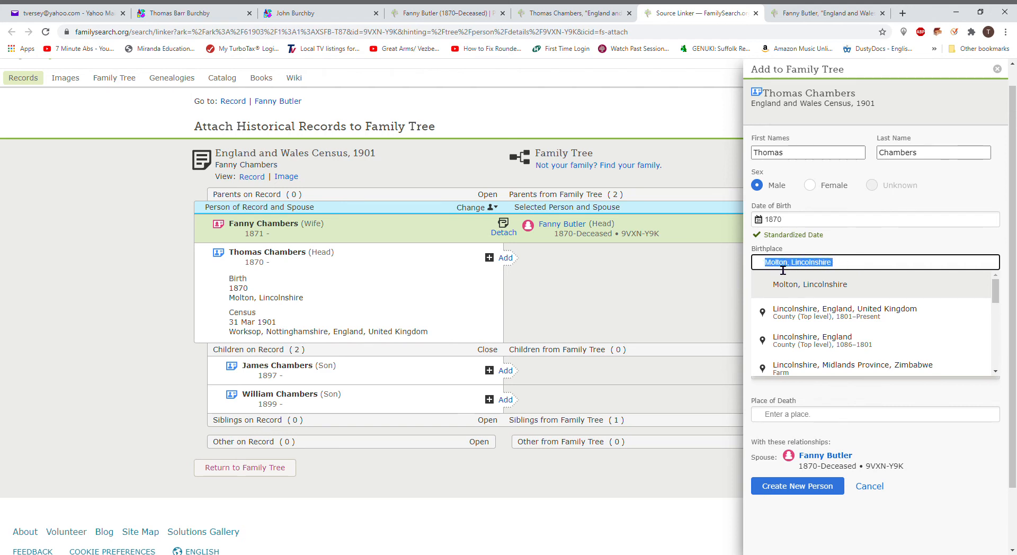
click(828, 363)
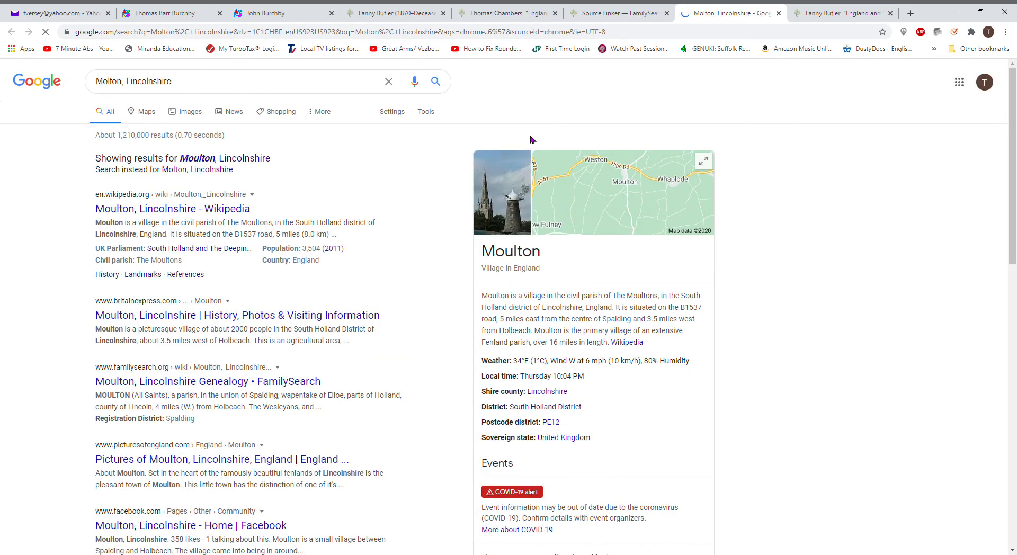
click(588, 14)
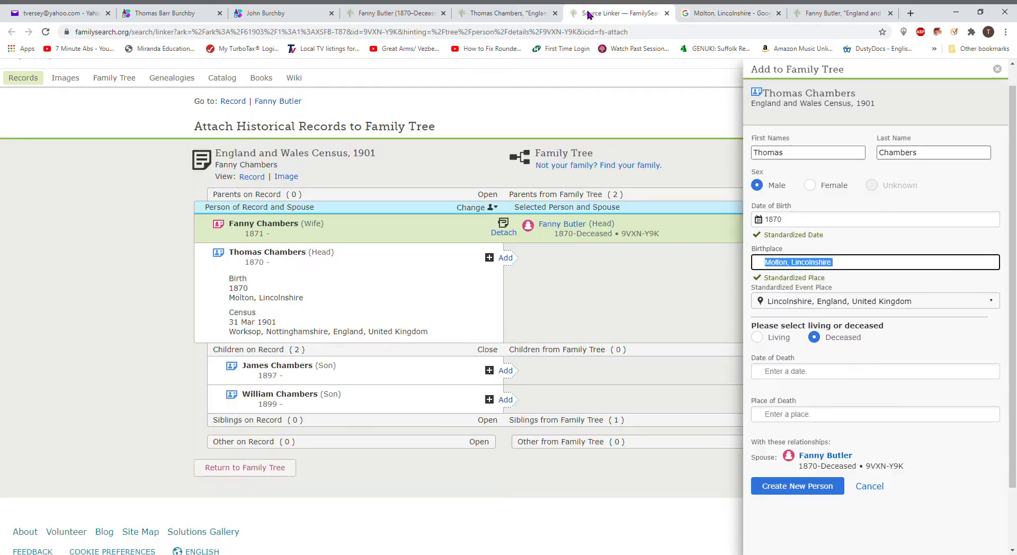
click(782, 264)
text(u)
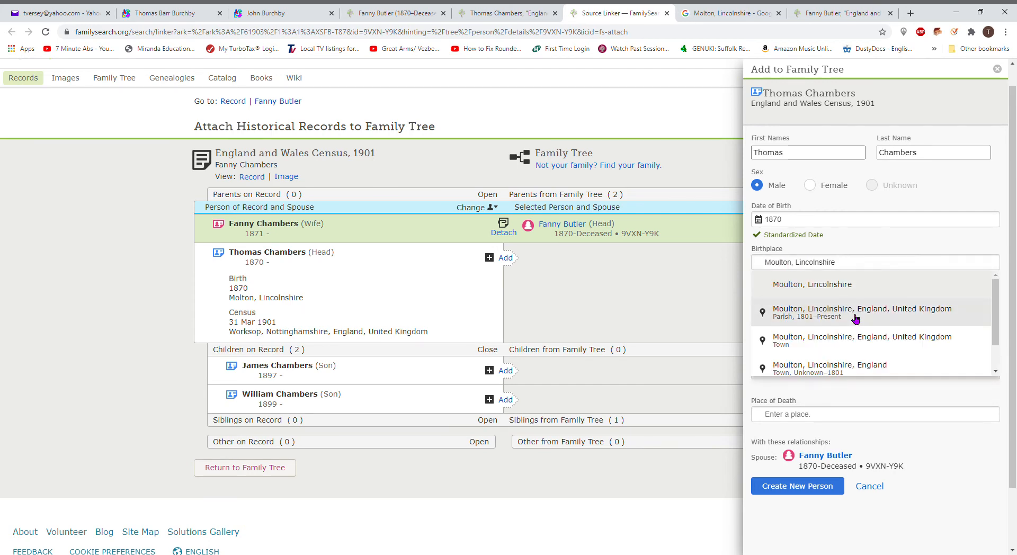
click(855, 316)
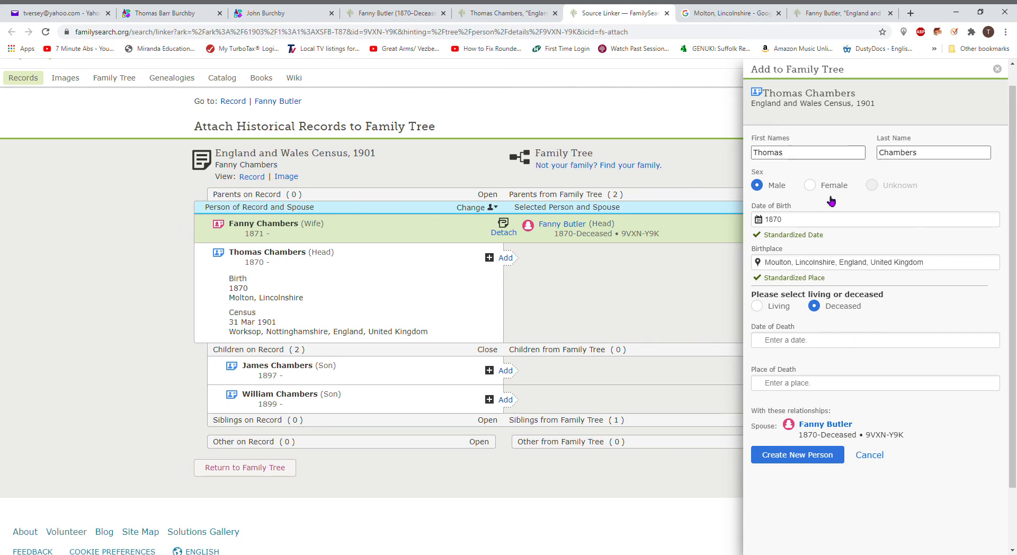
click(794, 459)
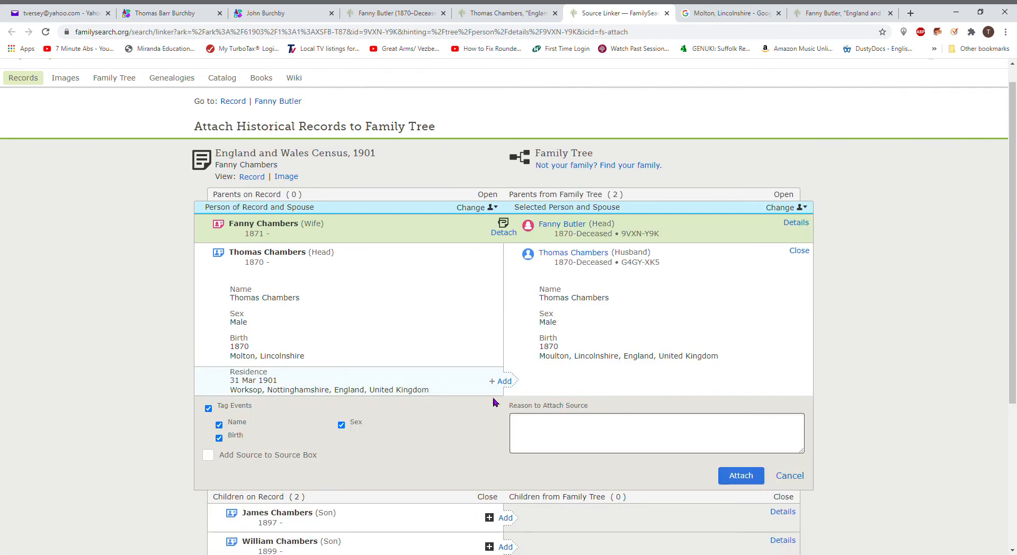
click(501, 381)
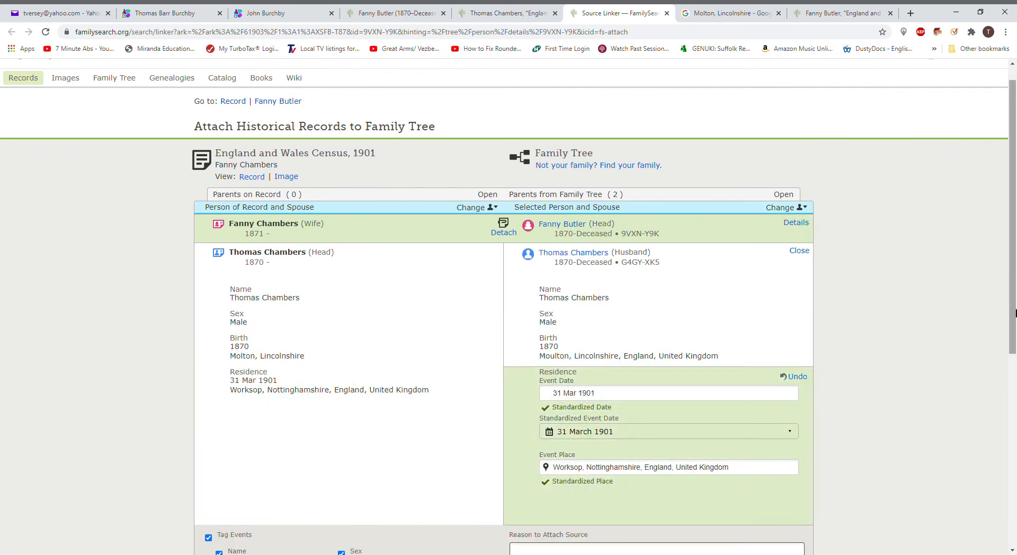
drag(1014, 313, 984, 478)
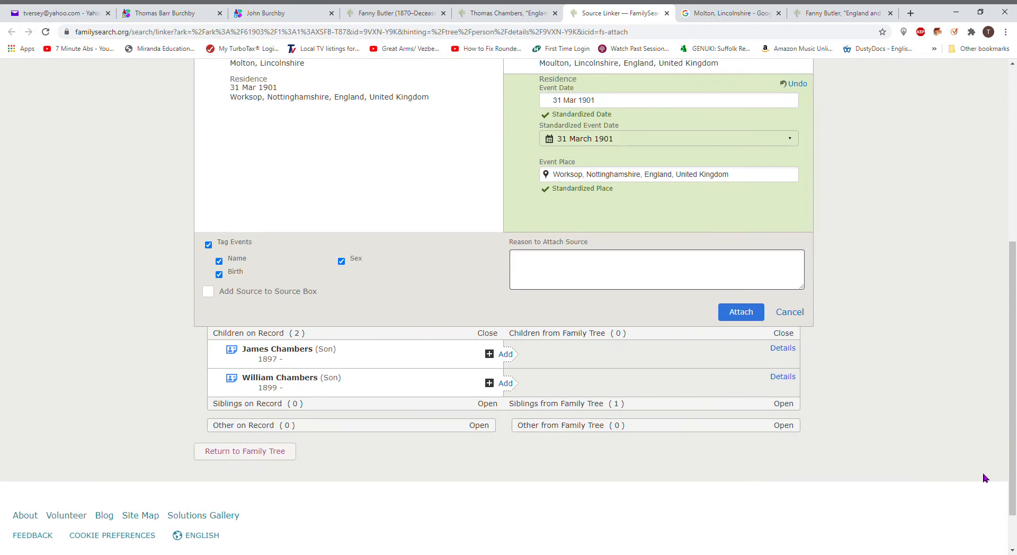
click(744, 316)
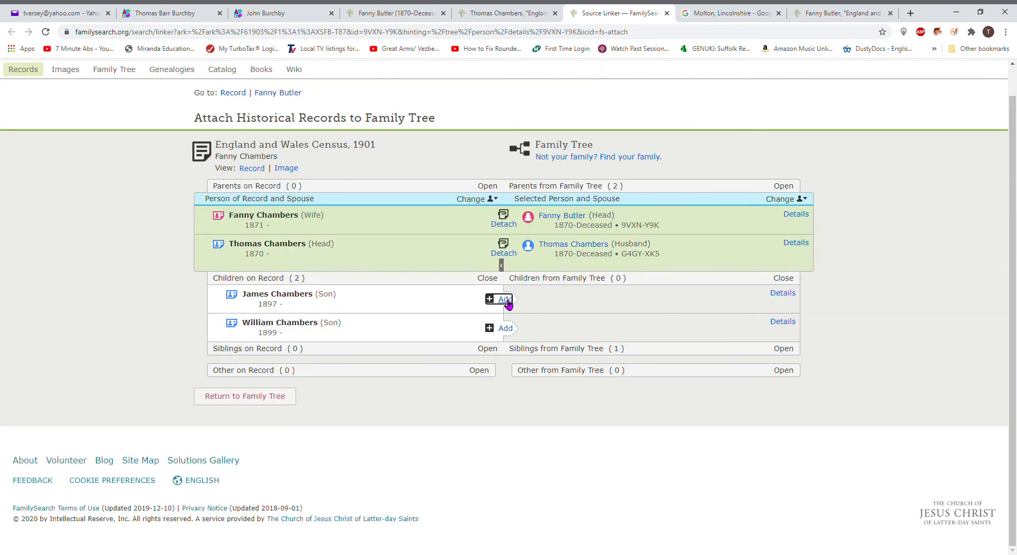
click(506, 300)
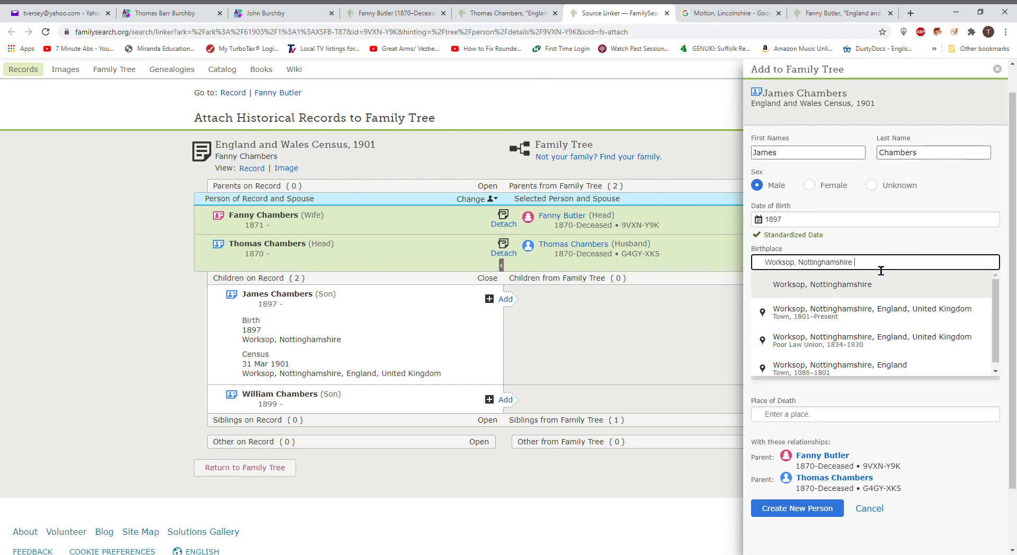
click(899, 313)
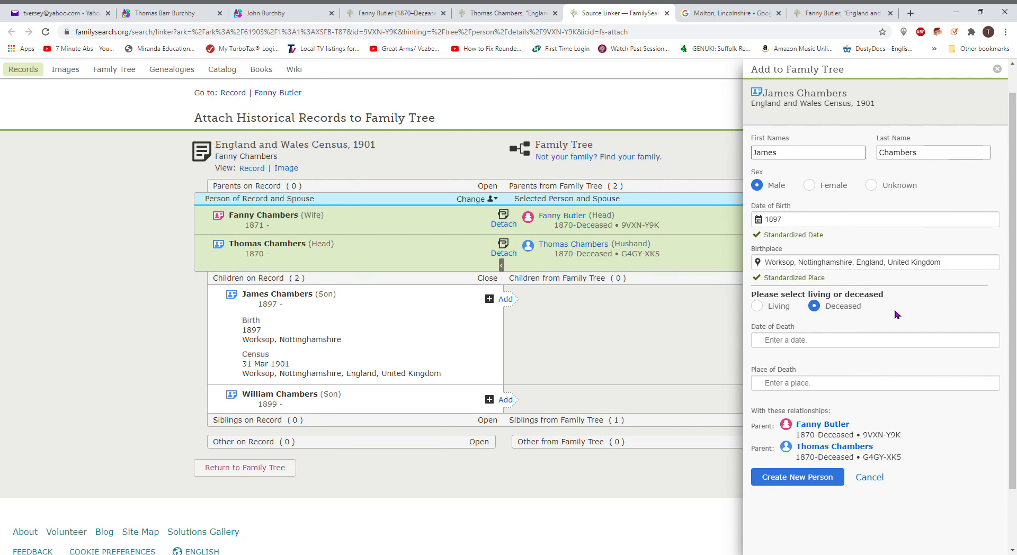
click(784, 482)
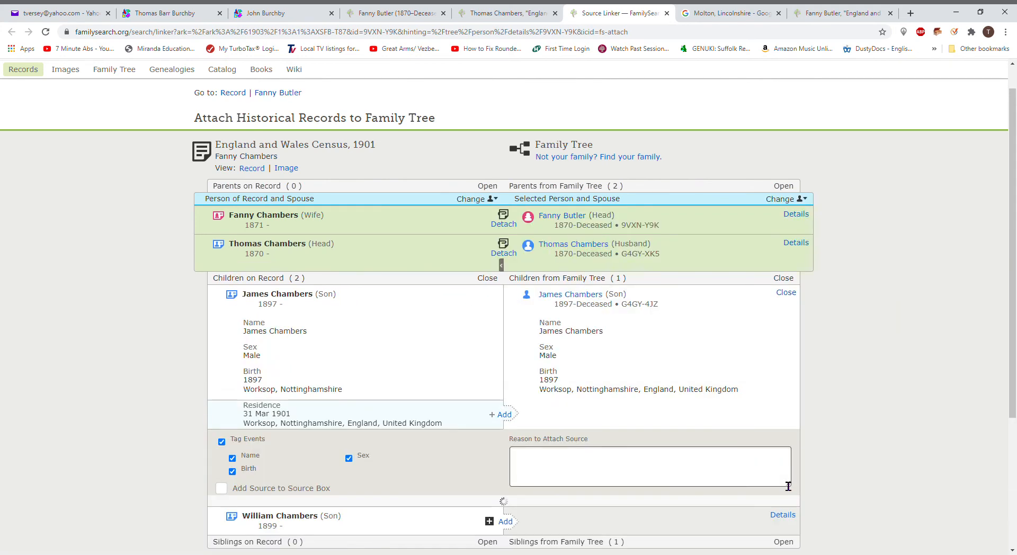
click(513, 416)
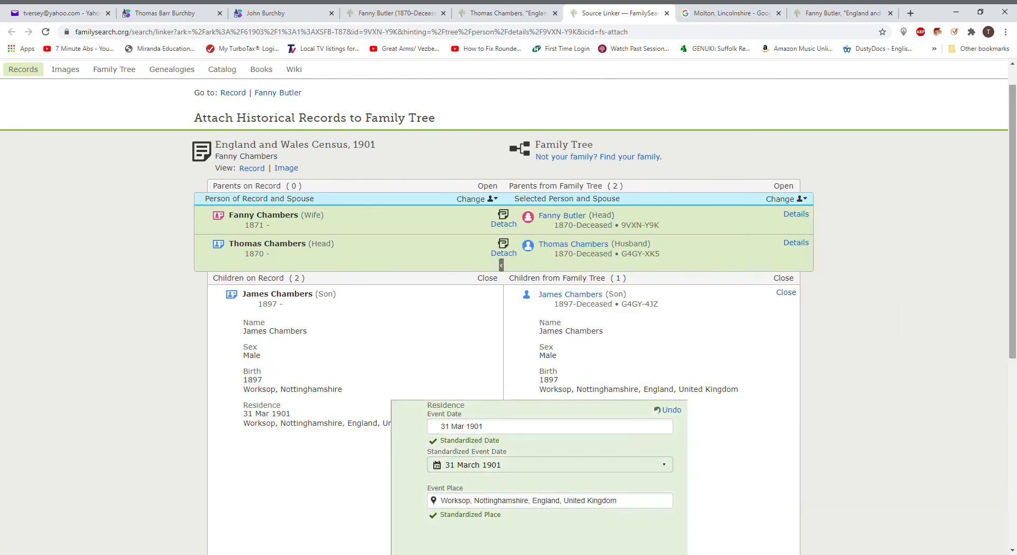
drag(1012, 267, 993, 403)
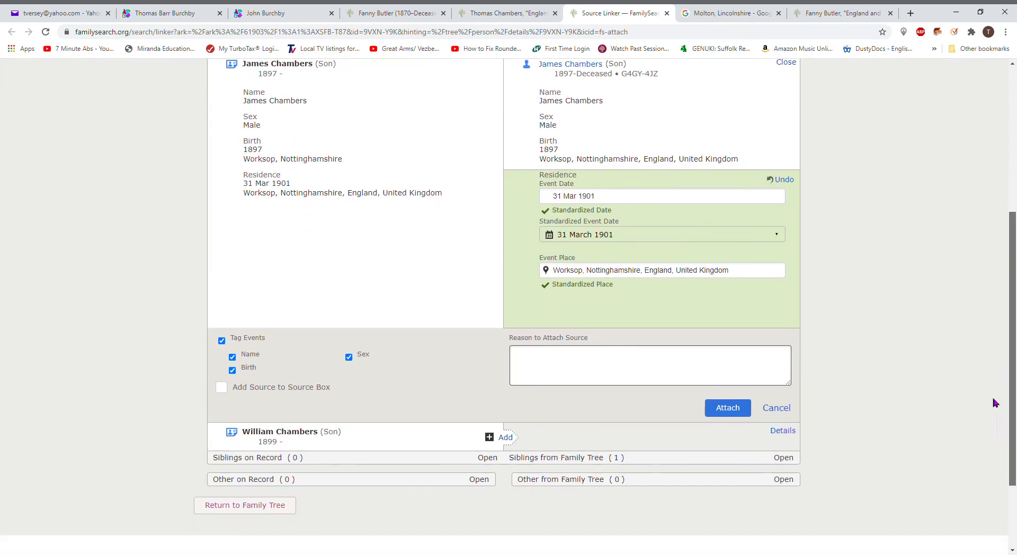
click(736, 382)
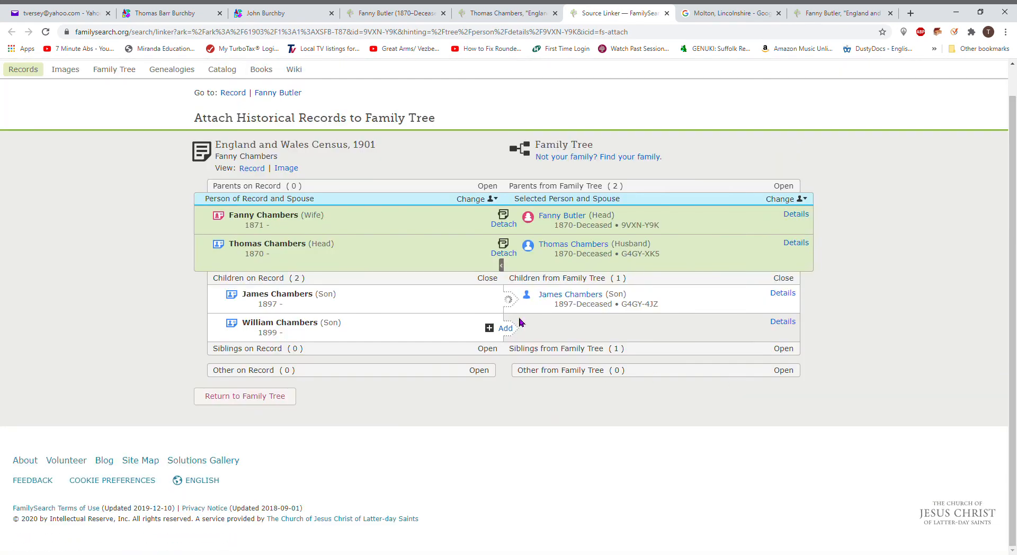
click(505, 329)
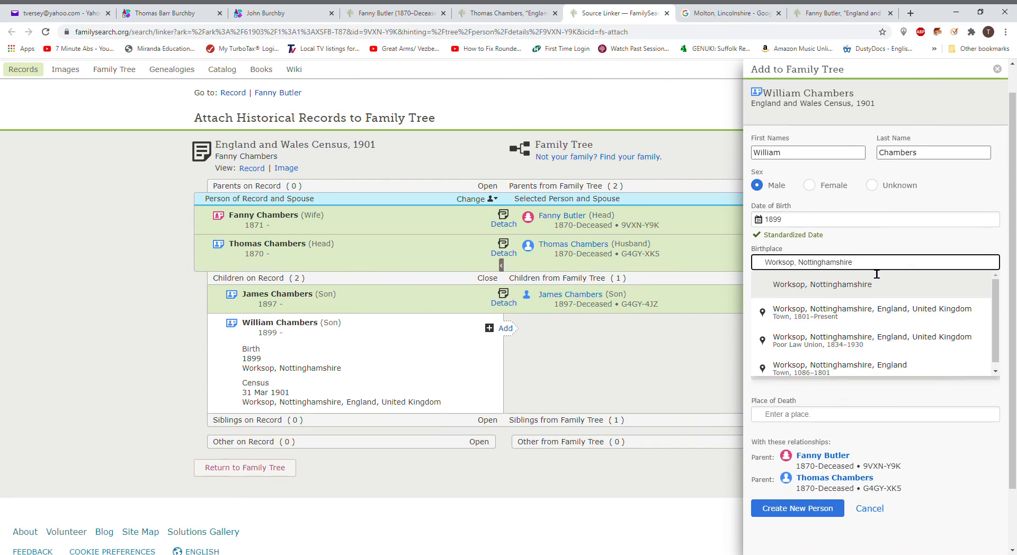
click(877, 312)
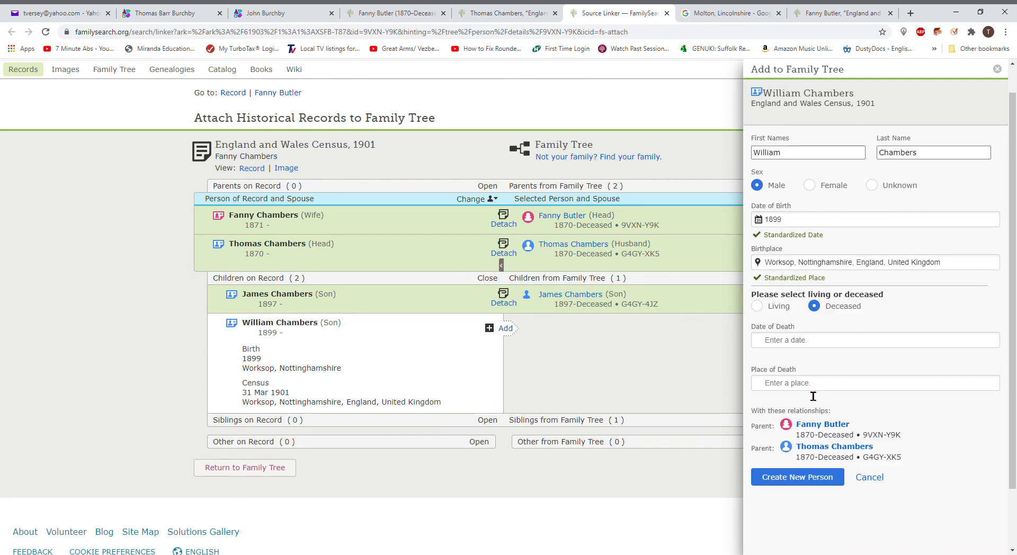
click(788, 479)
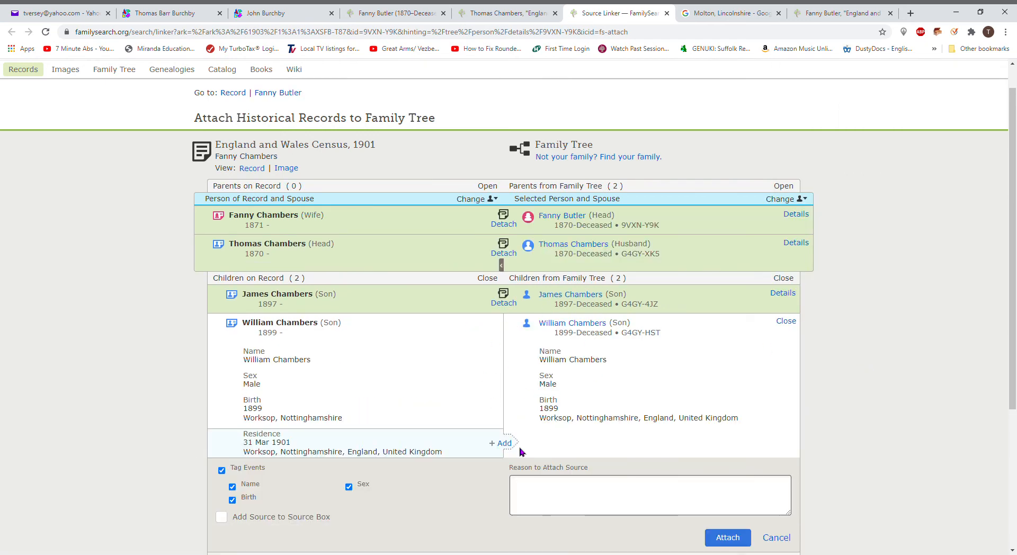
click(500, 443)
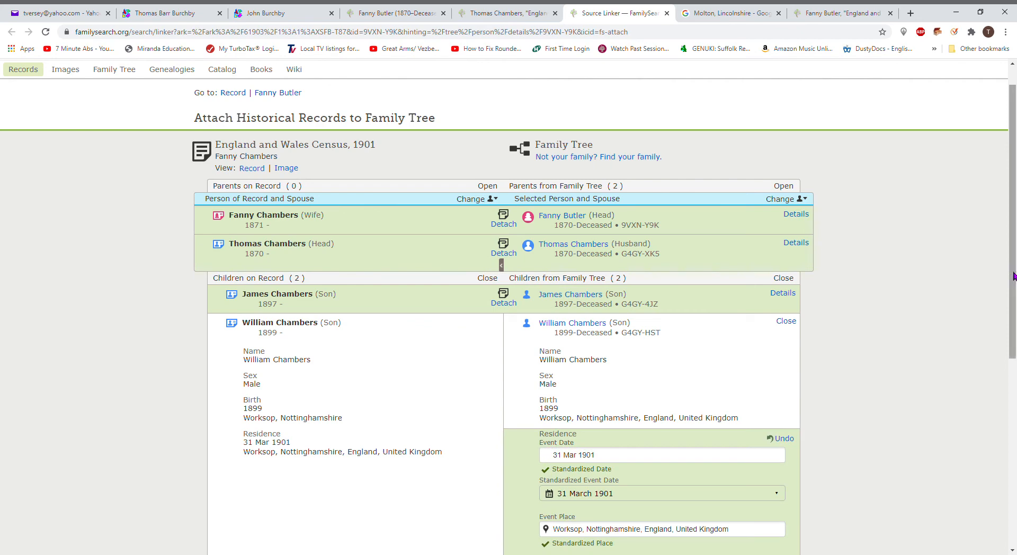
drag(1014, 275, 1000, 399)
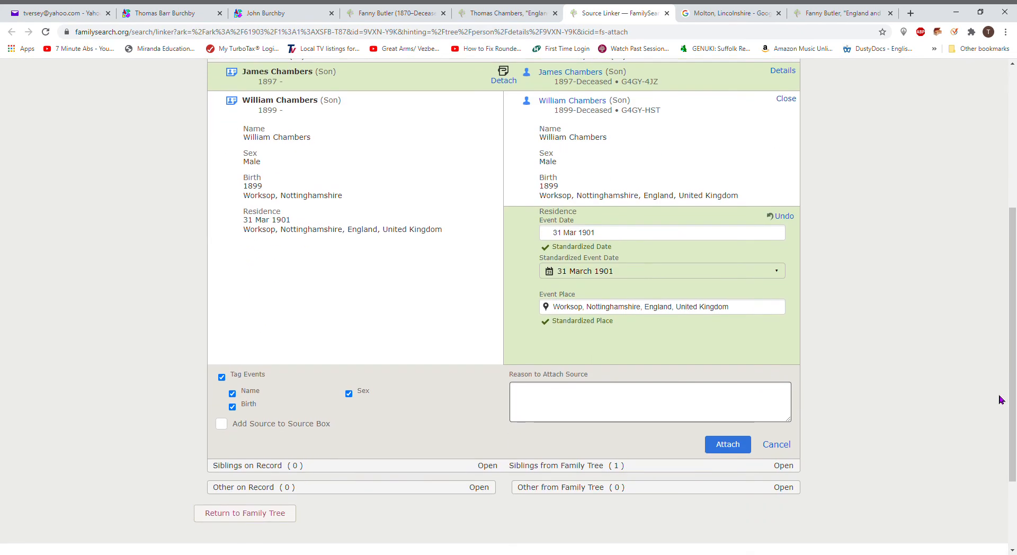
click(728, 445)
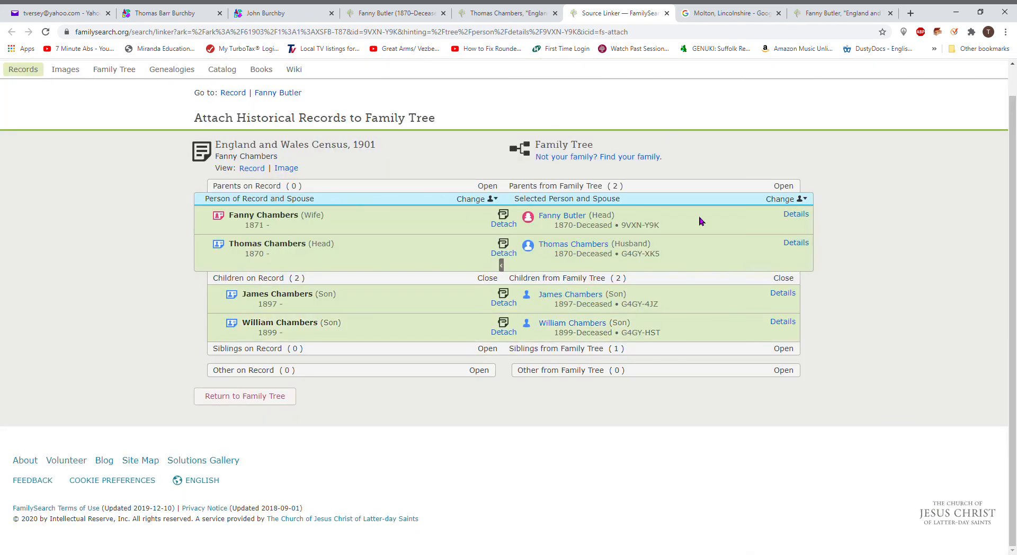
click(667, 15)
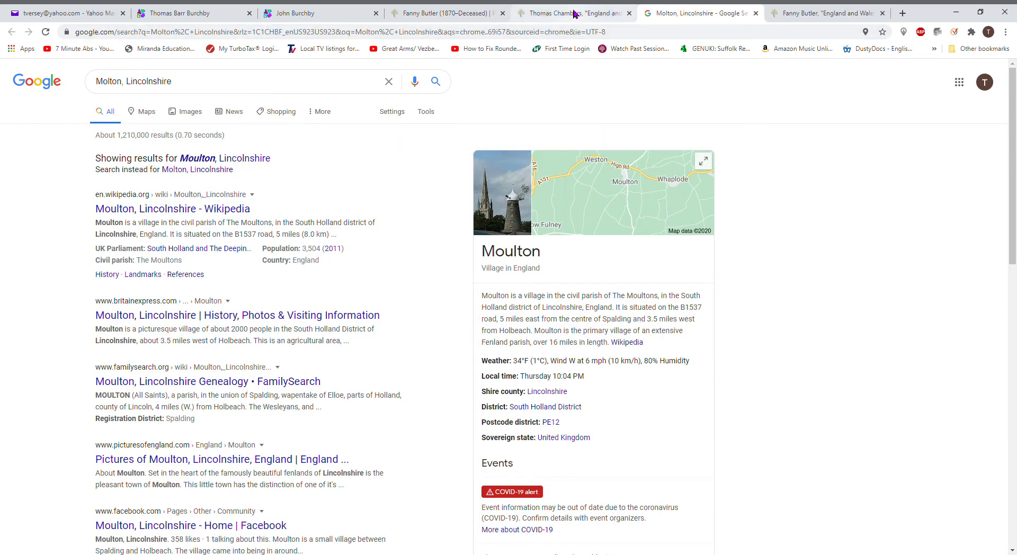
Step: Attach Fanny Chambers' 1911 census to Fanny Butler, adding her 1911 Worksop residence
click(575, 13)
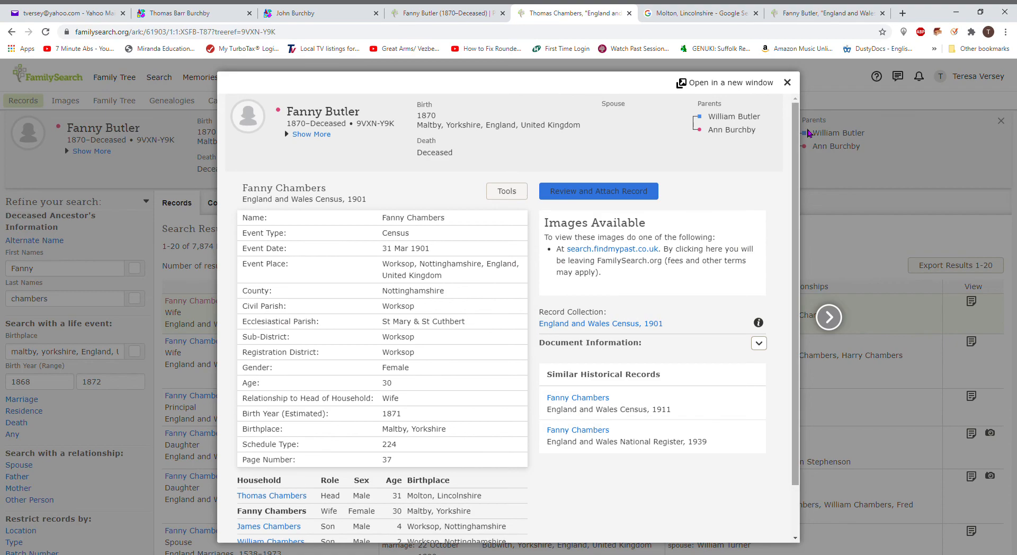
click(789, 83)
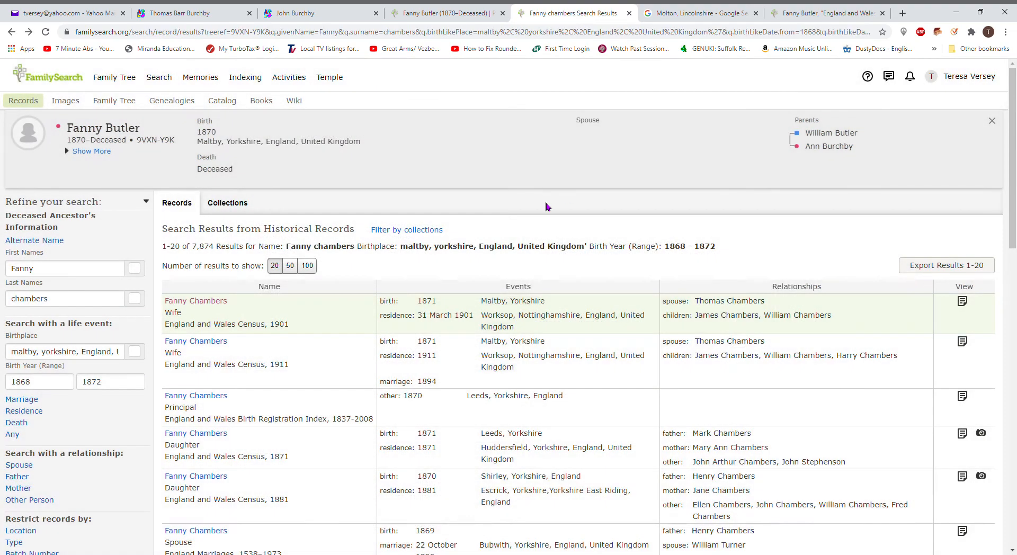
click(534, 371)
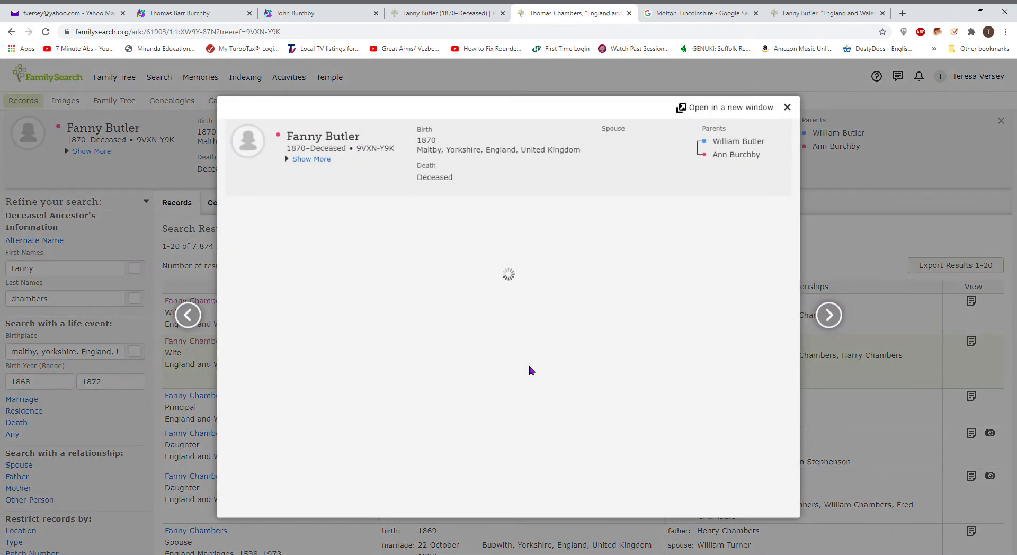
click(619, 191)
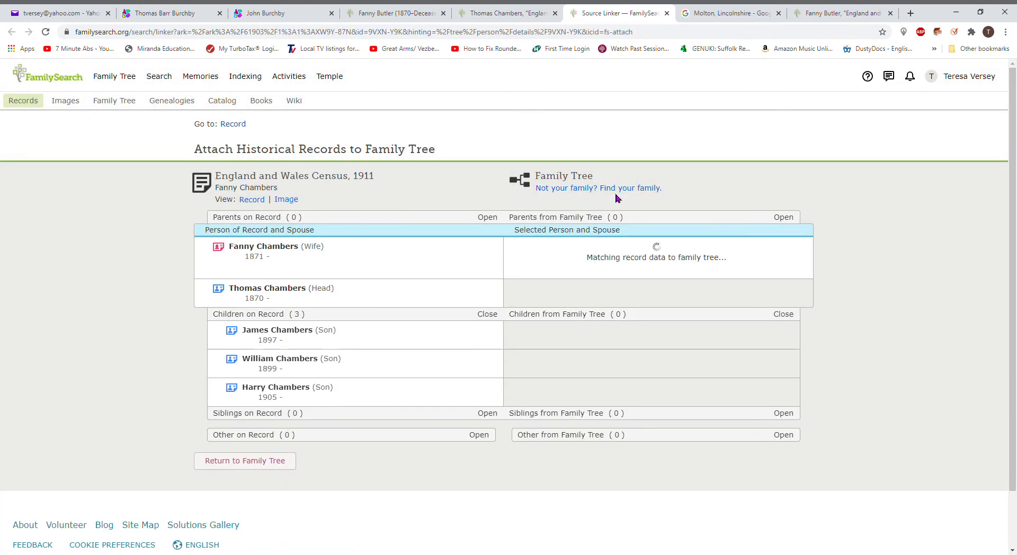
click(620, 242)
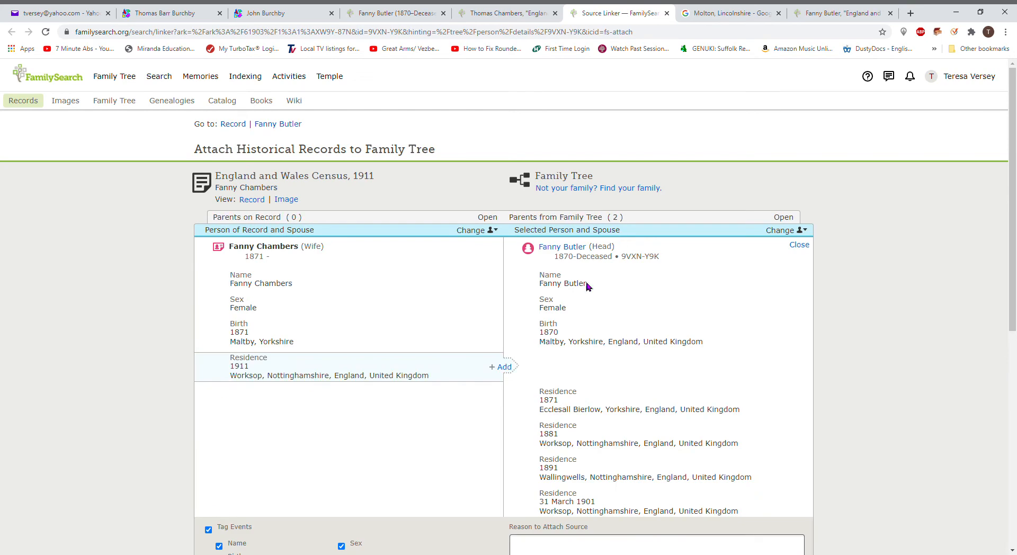
click(500, 367)
drag(1012, 271, 1010, 478)
click(671, 281)
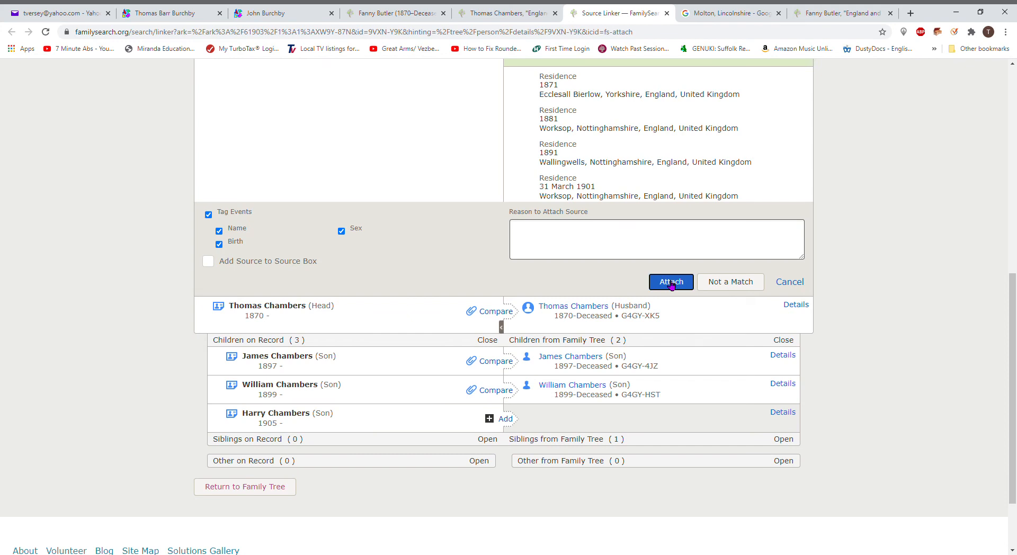
Step: Attach the 1911 census to Thomas Chambers with his 1911 Worksop residence
click(497, 222)
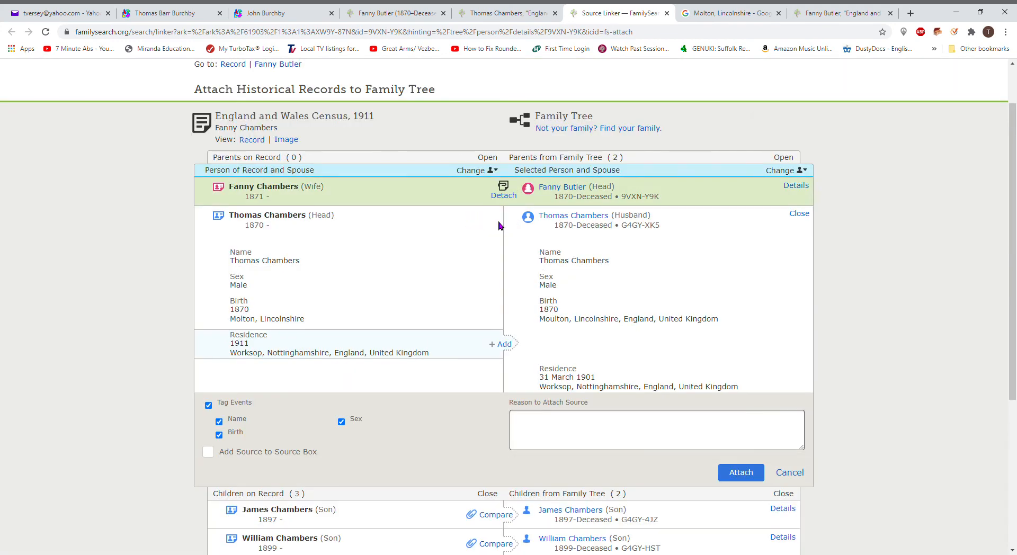
click(503, 344)
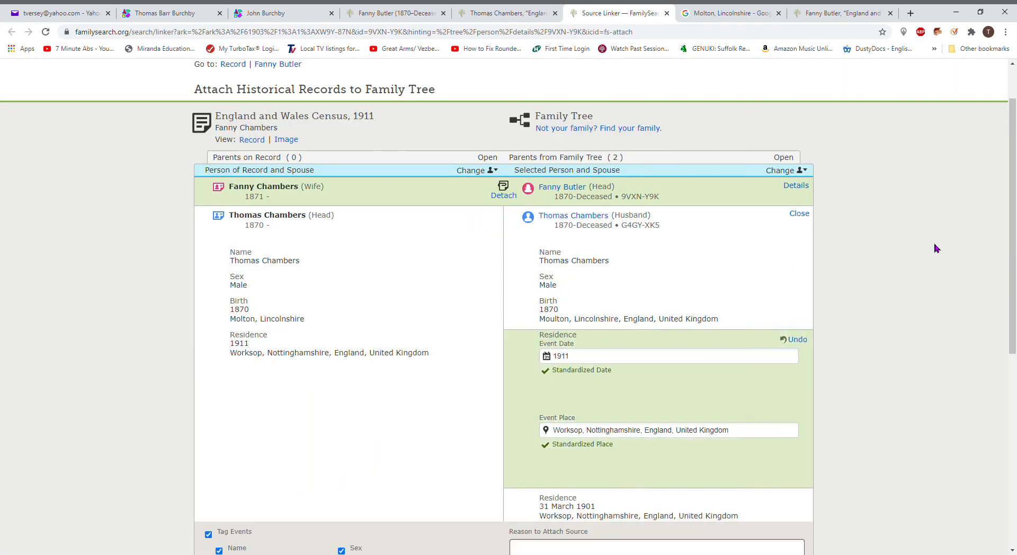
drag(1015, 273, 1015, 365)
click(744, 427)
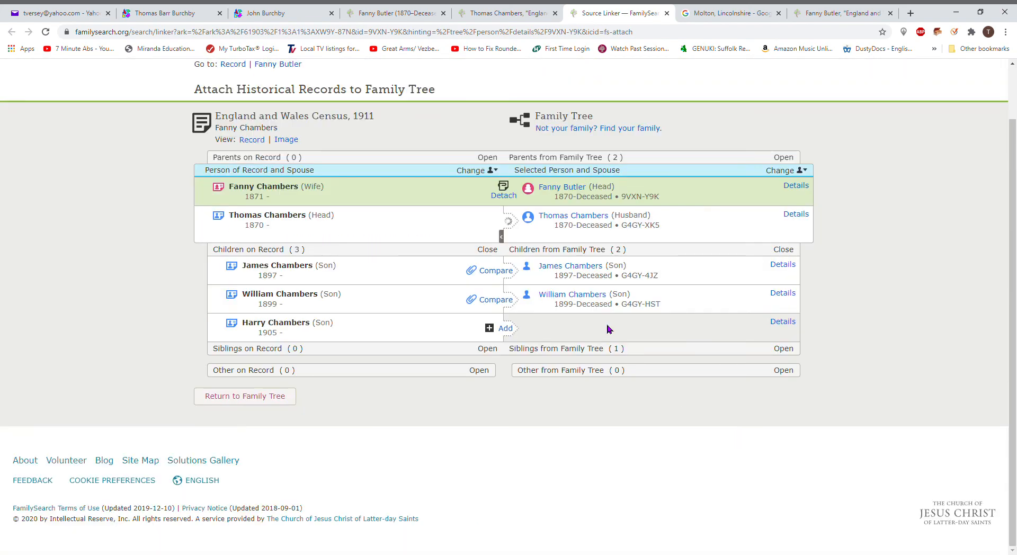
Step: Attach the 1911 census to James Chambers with his 1911 Worksop residence
click(497, 272)
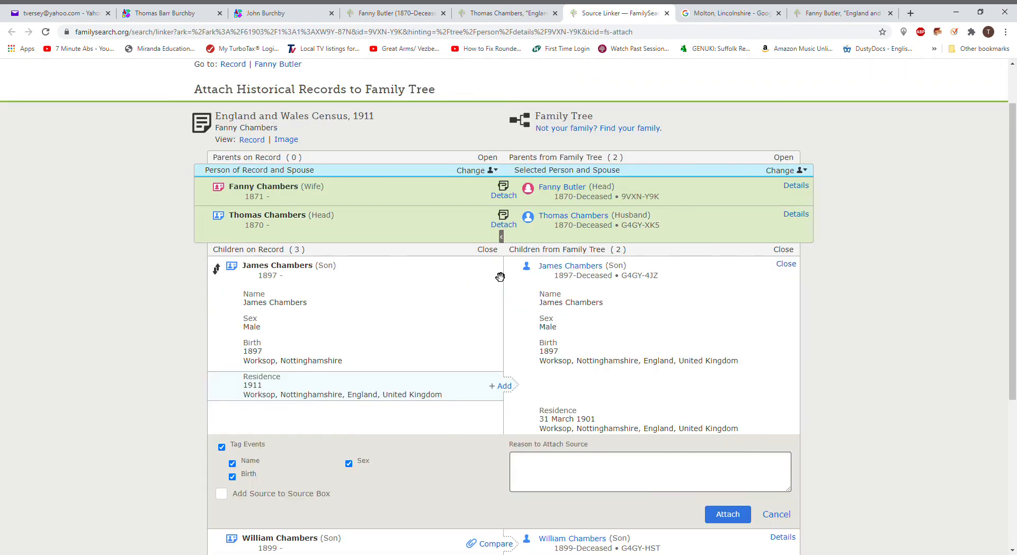
click(501, 386)
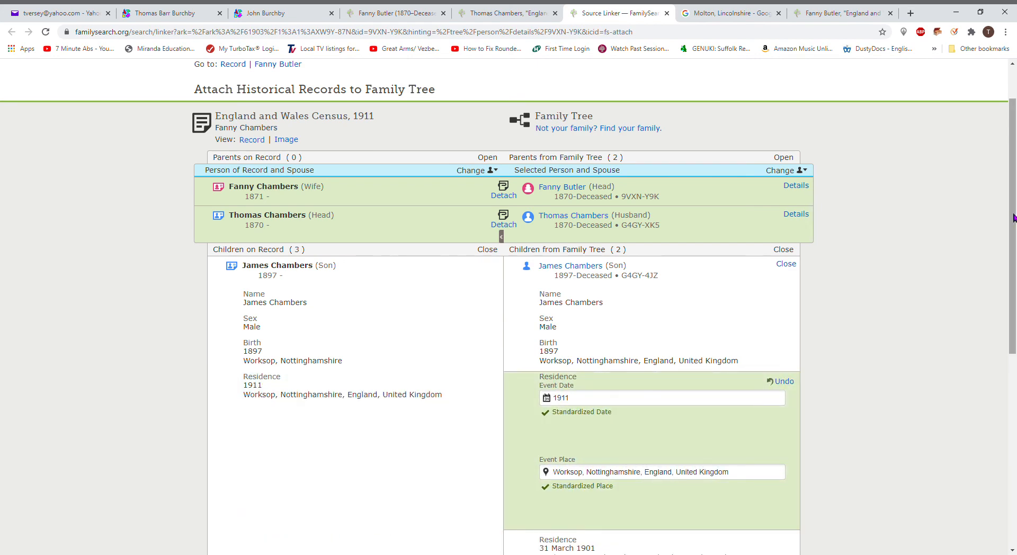
drag(1013, 217, 972, 434)
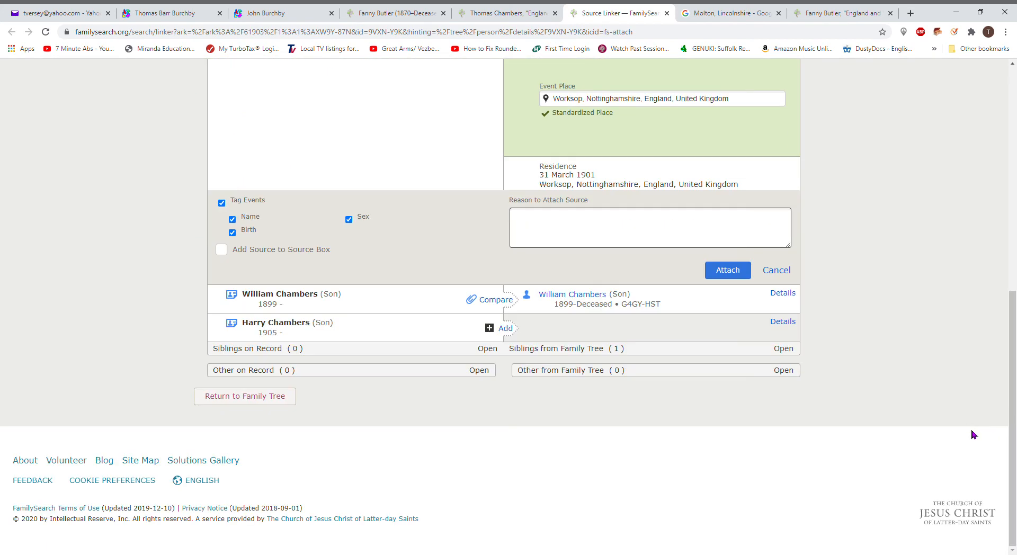
click(731, 271)
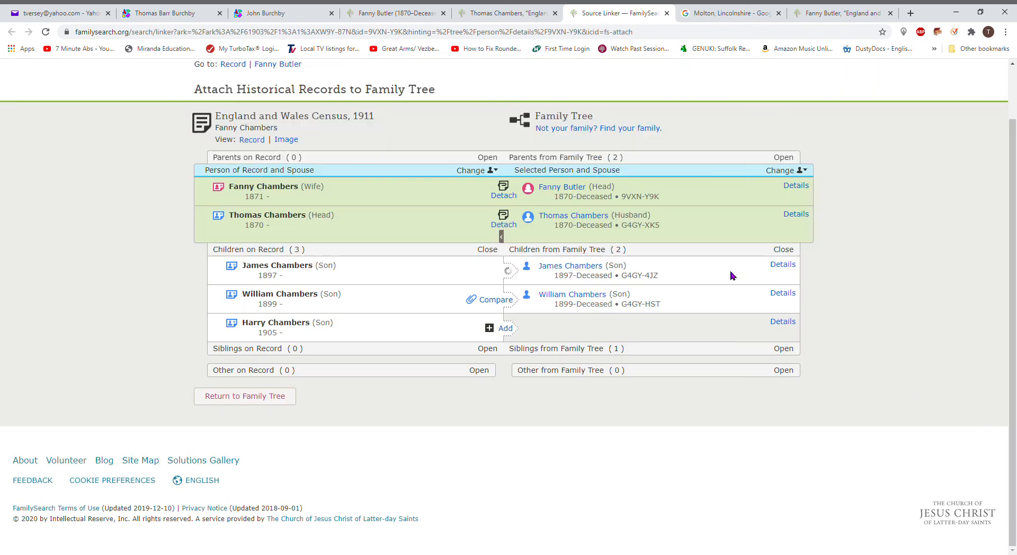
Step: Attach the 1911 census to William Chambers with his 1911 Worksop residence
click(507, 301)
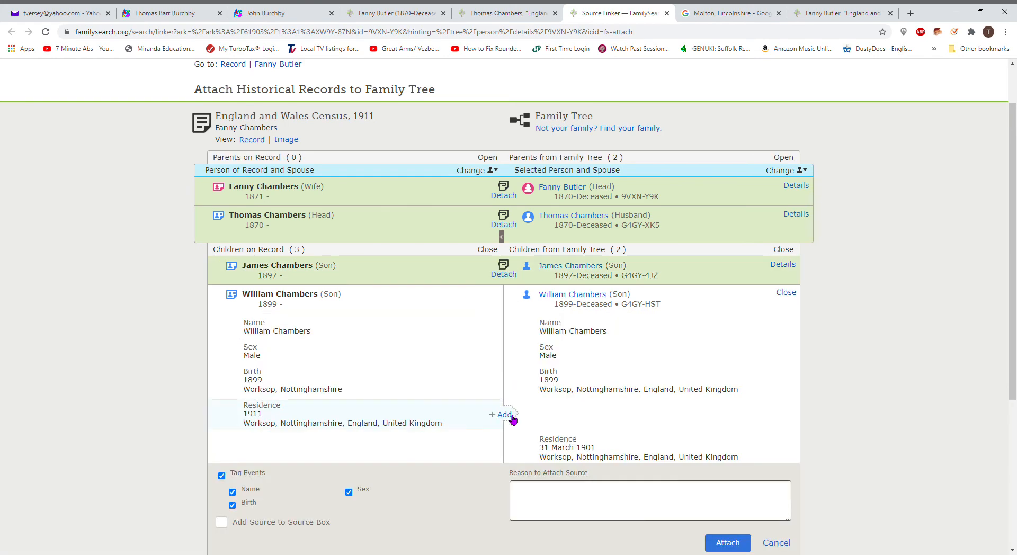
click(510, 416)
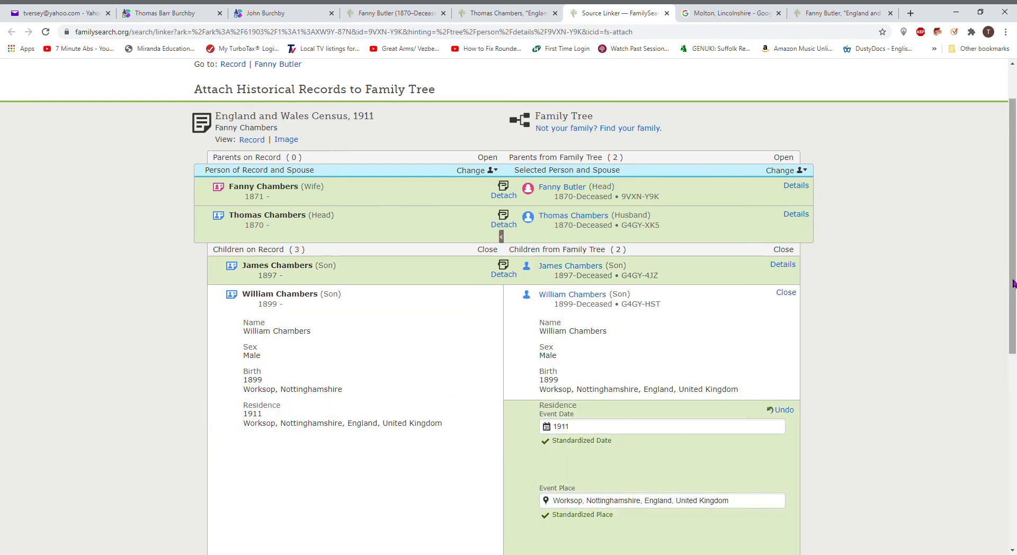
drag(1012, 280, 969, 441)
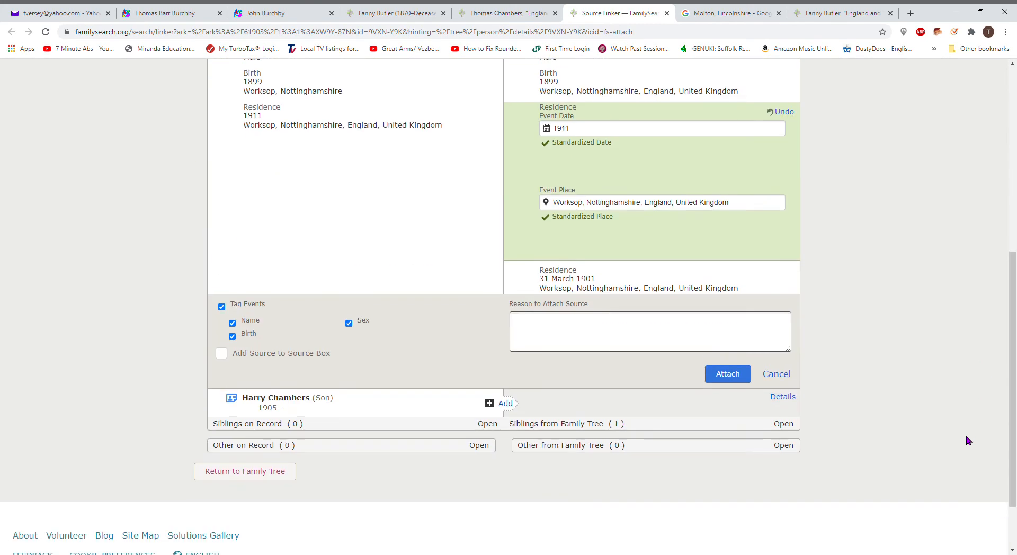
click(744, 377)
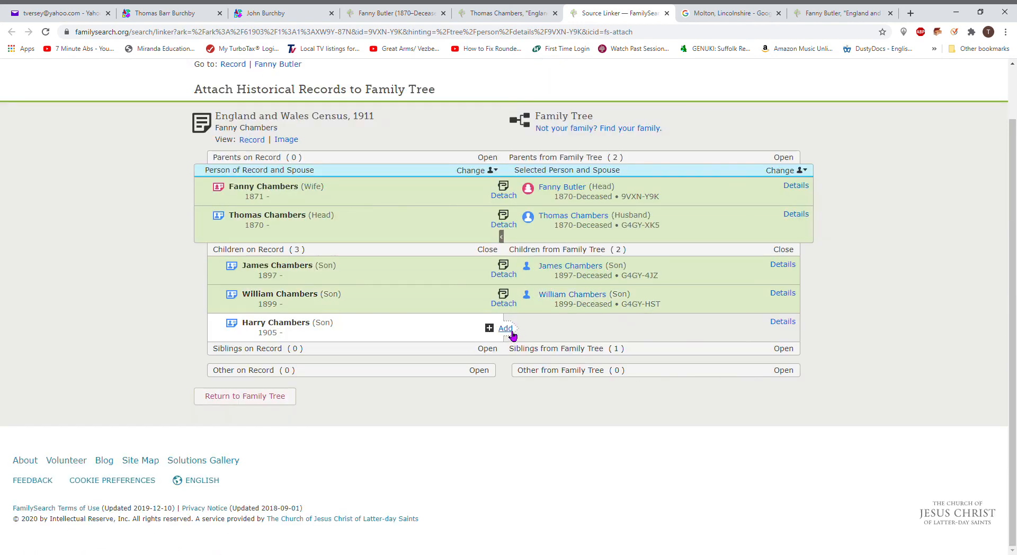
click(506, 330)
click(879, 258)
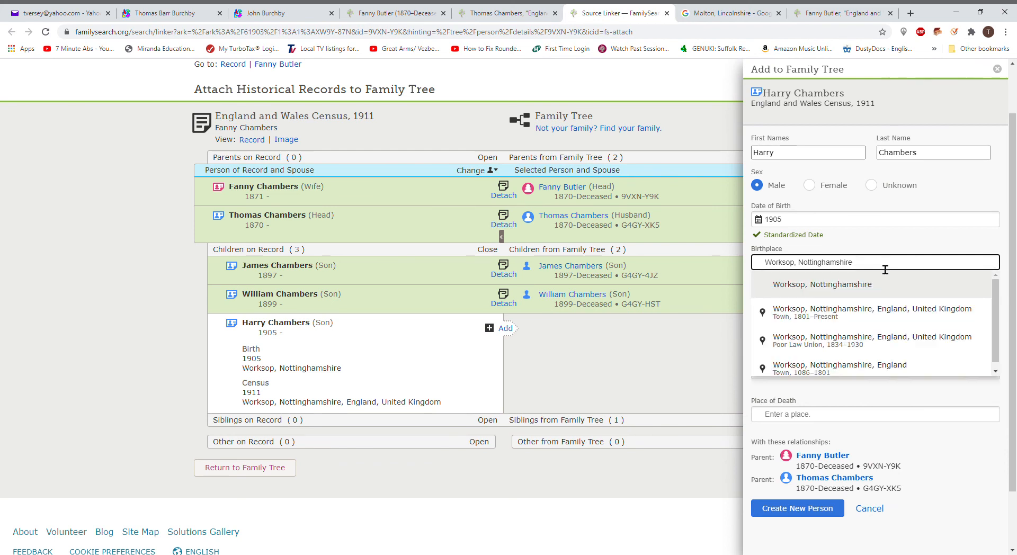
click(870, 309)
click(812, 478)
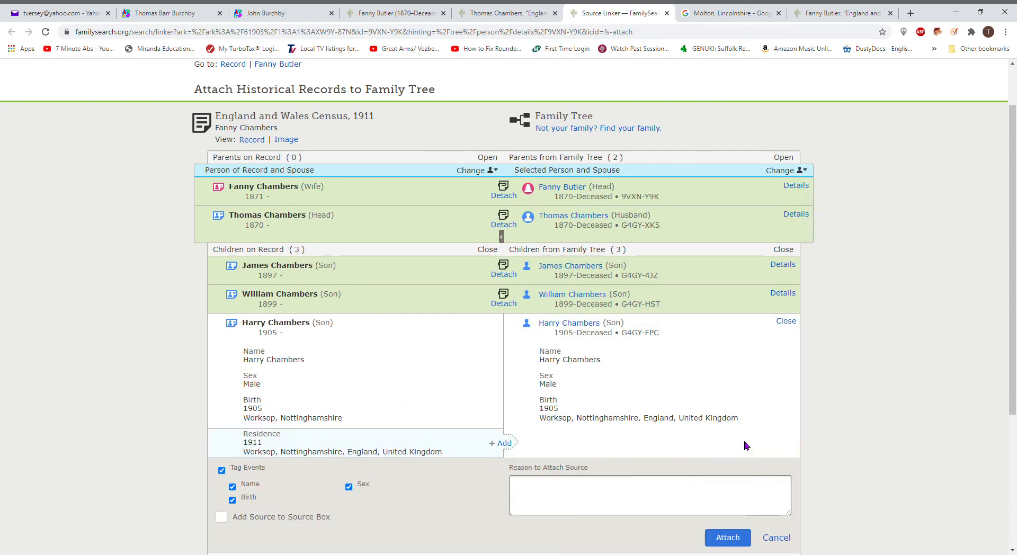
click(500, 444)
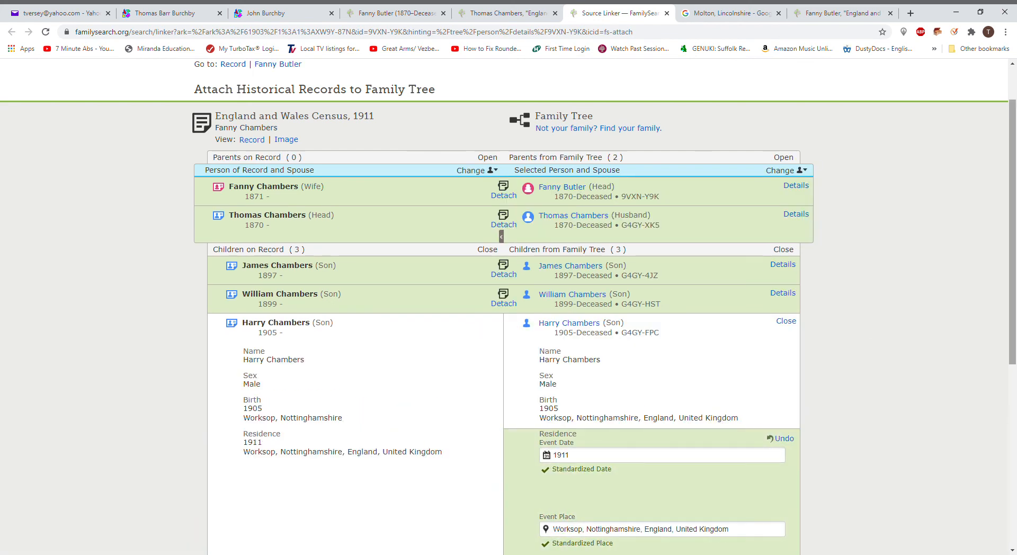
scroll(1012, 326, down, 4)
click(733, 456)
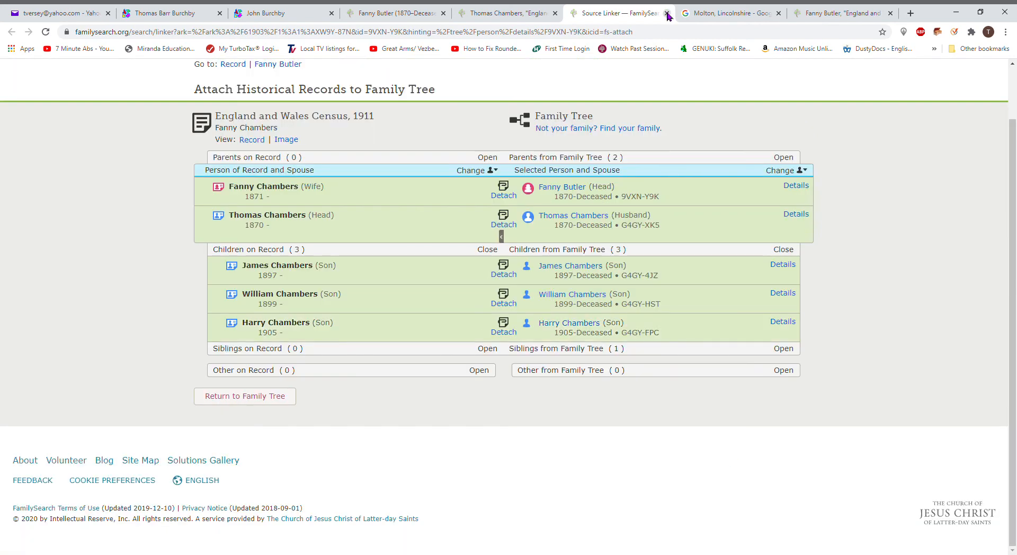
click(667, 14)
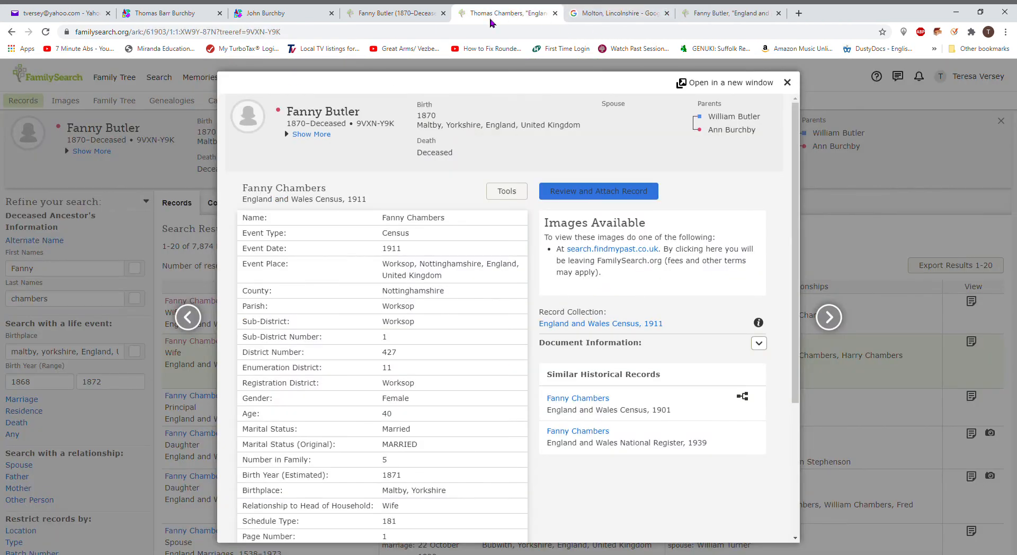
click(395, 8)
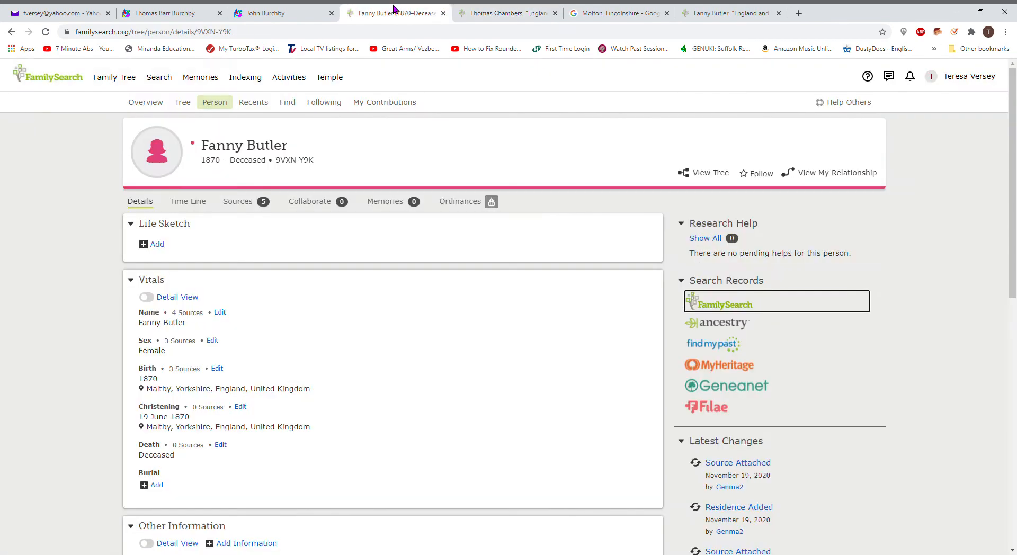
click(44, 32)
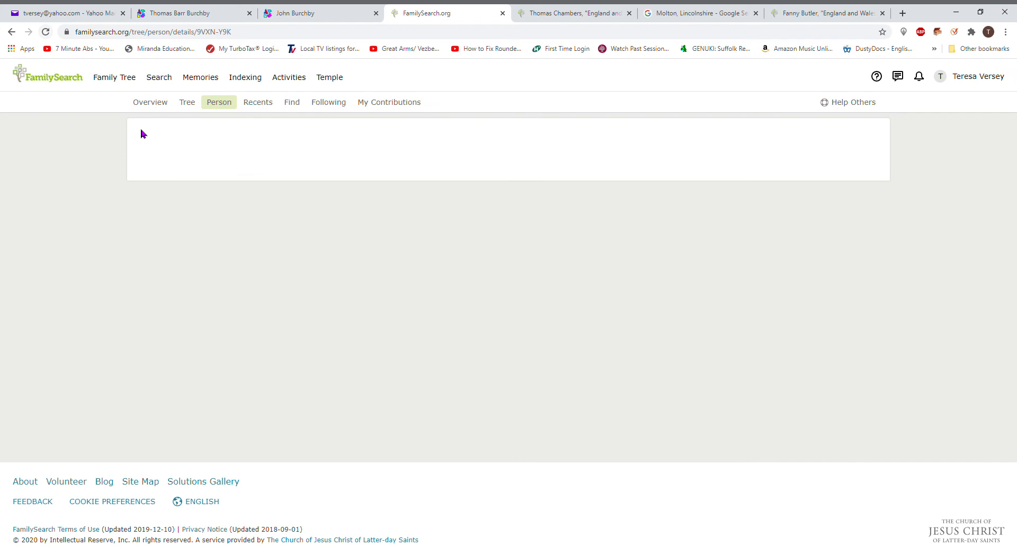
drag(1014, 179, 1005, 430)
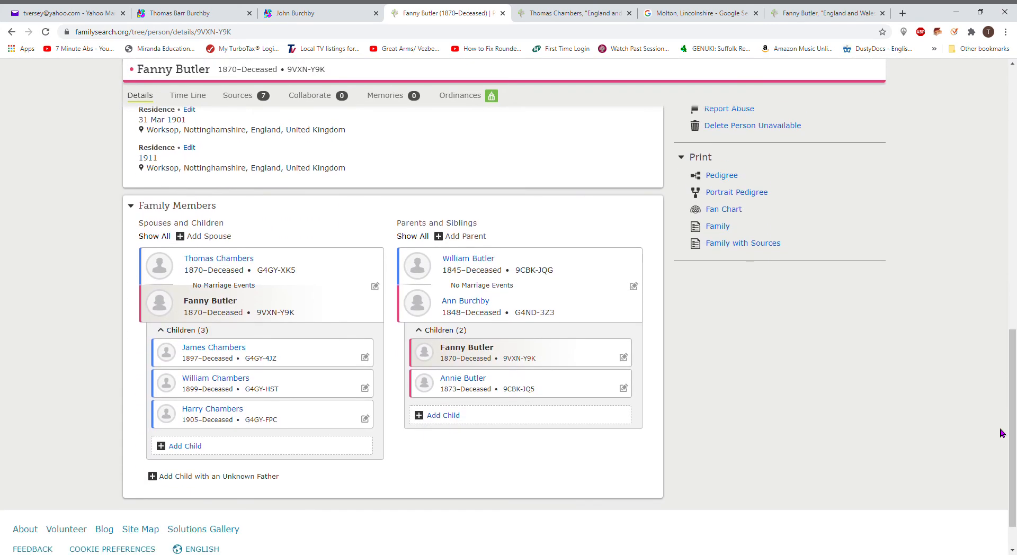
click(225, 349)
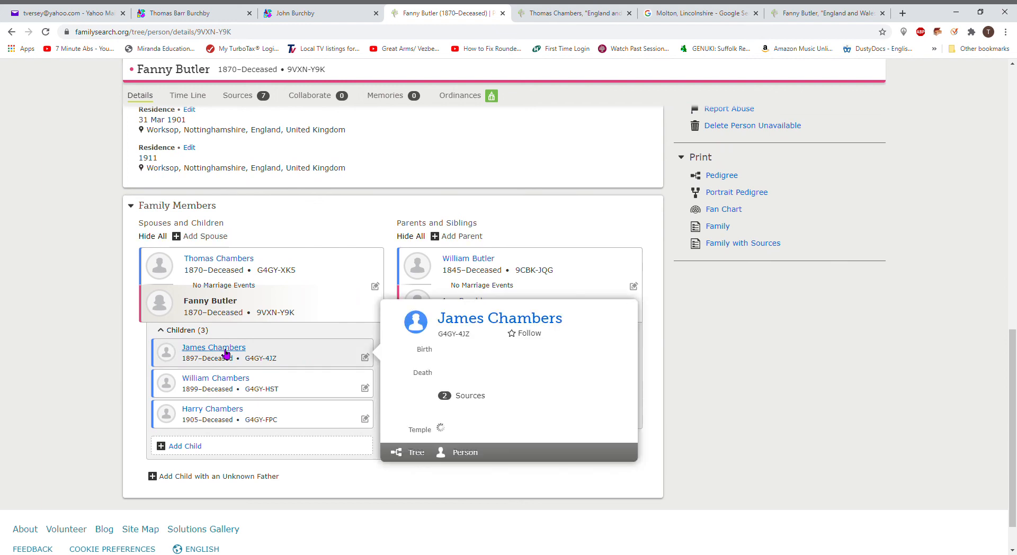
click(465, 452)
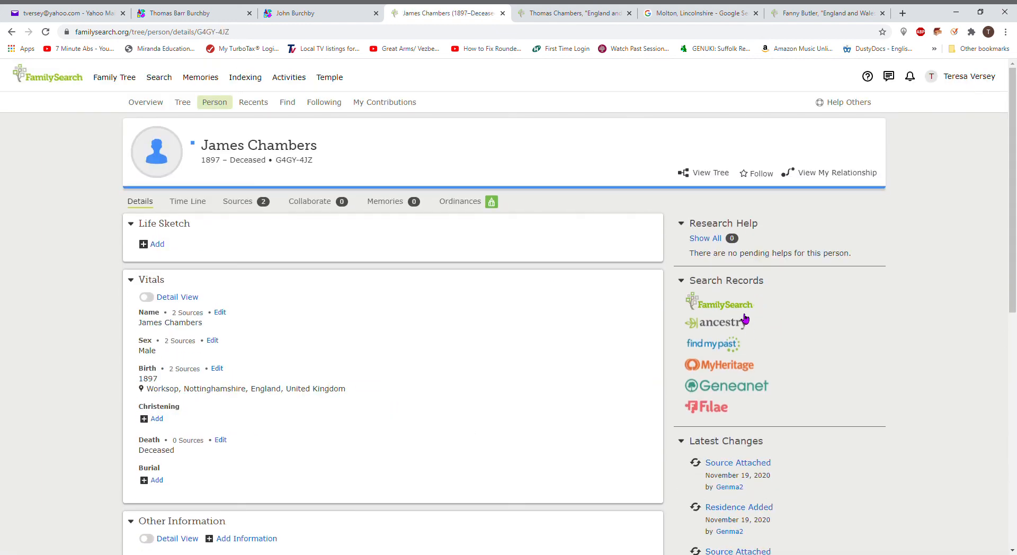
click(743, 311)
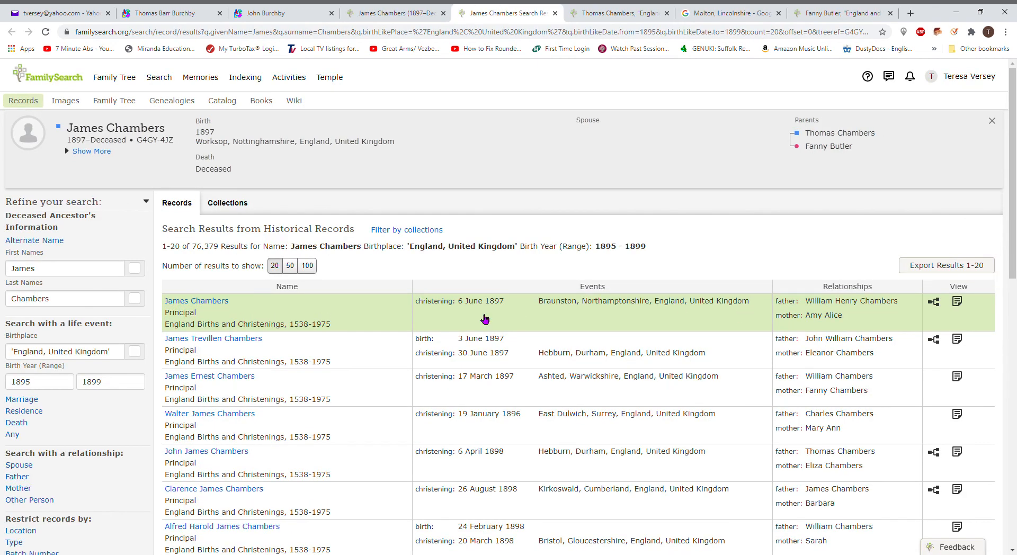
click(22, 352)
key(BackSpace)
key(BackSpace)
text(workso)
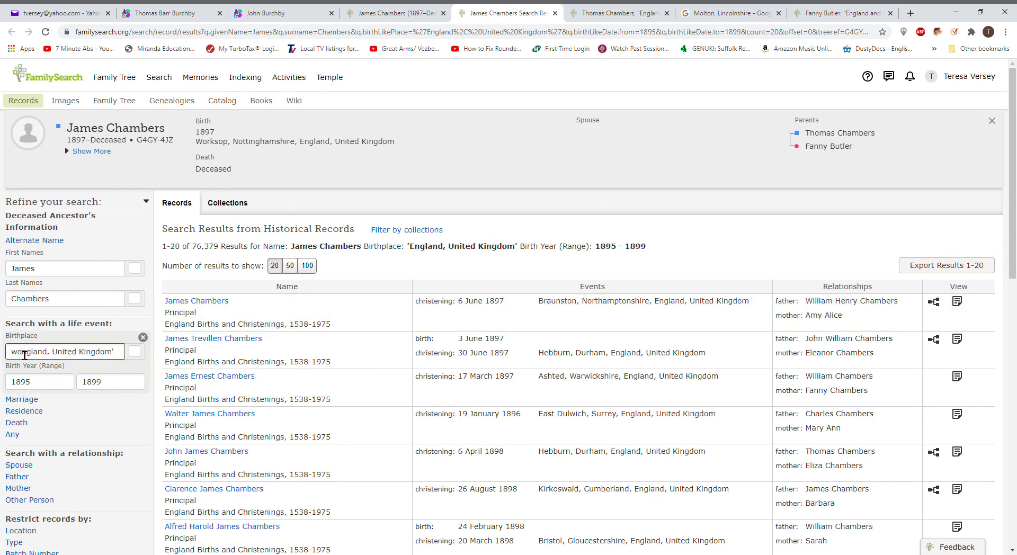
text(p, nottinghamshire, e)
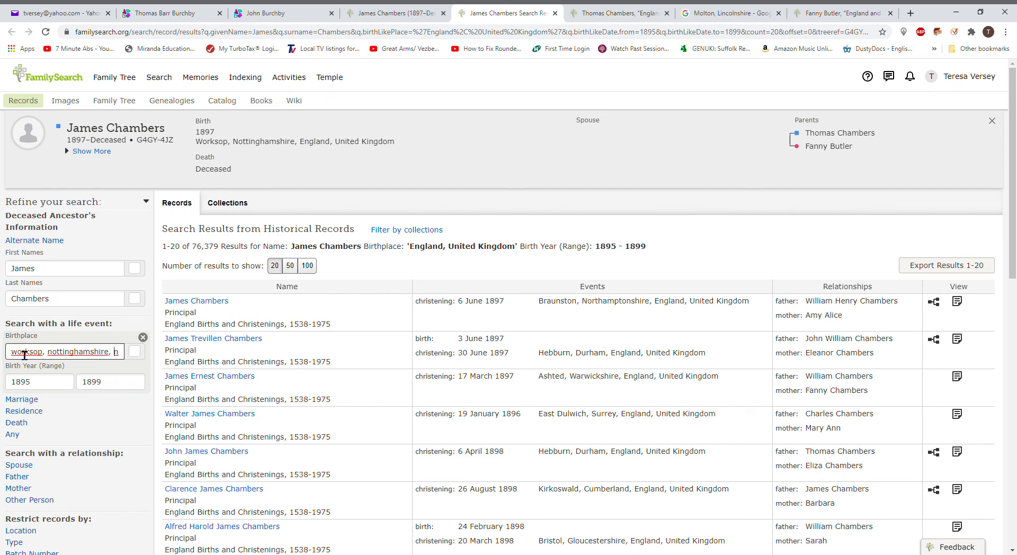
key(Return)
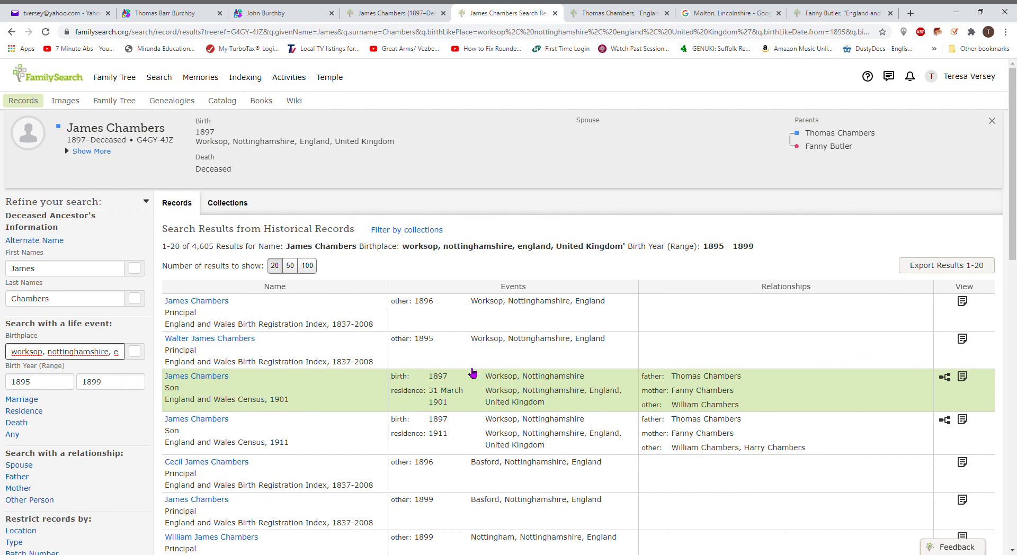
click(236, 207)
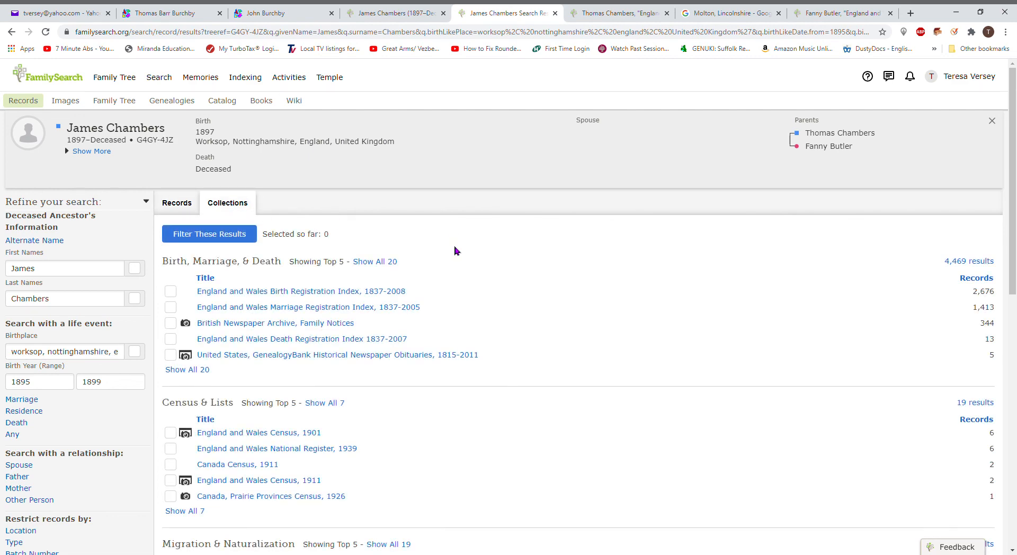
click(352, 449)
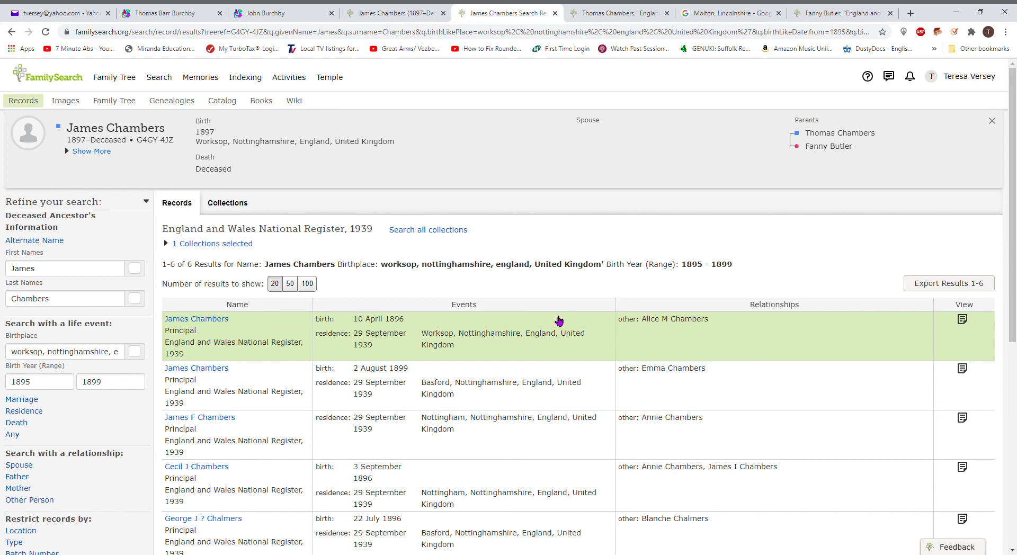
click(236, 210)
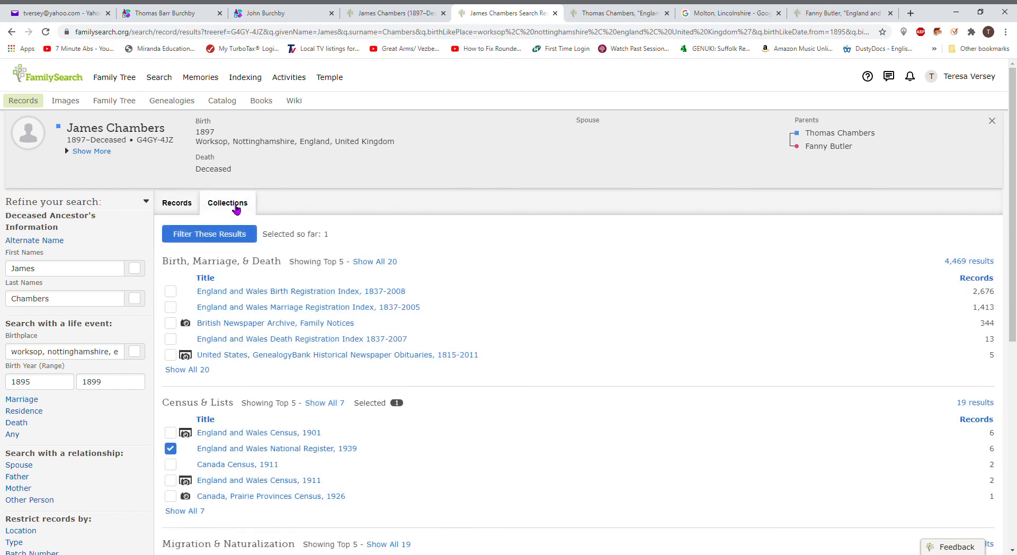
click(324, 312)
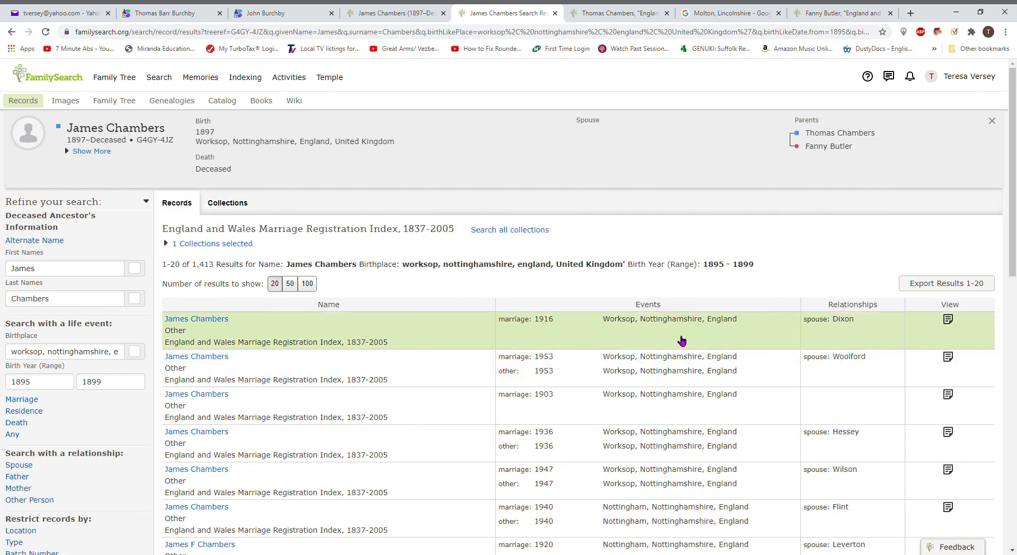
click(681, 337)
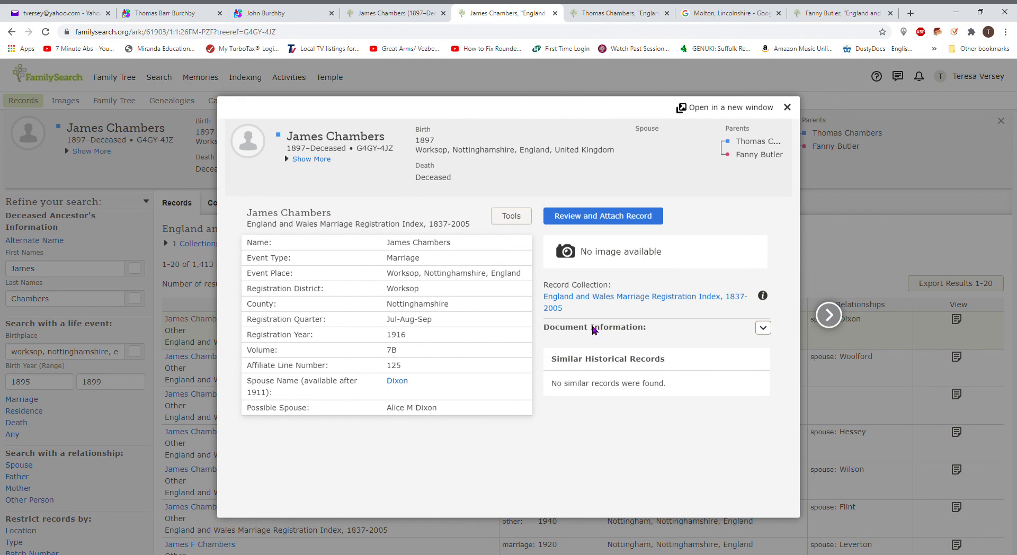
click(788, 108)
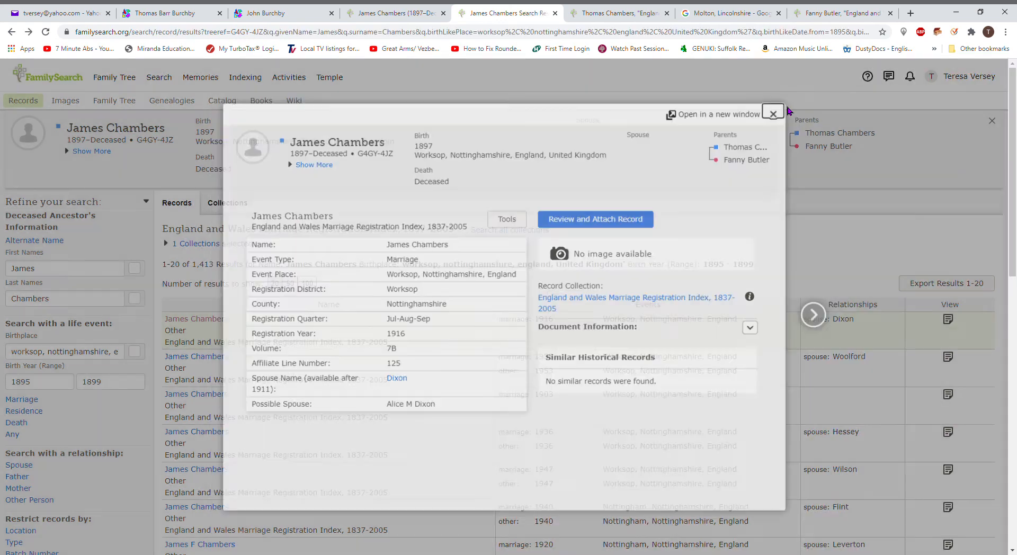